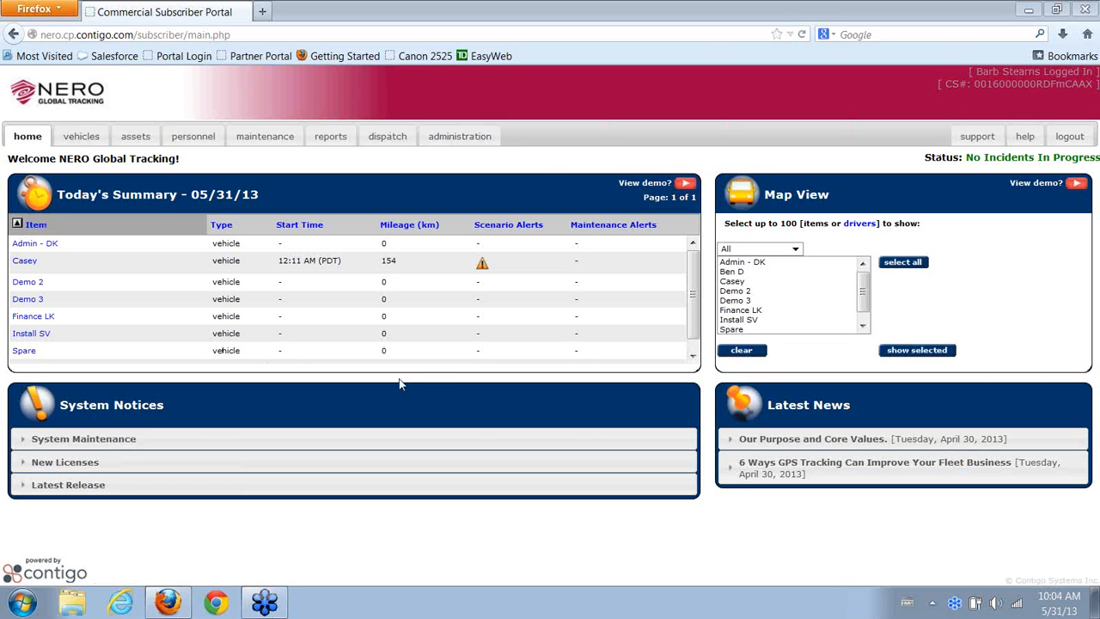
Open the portal's administration area from the top navigation bar
{"action": "left_click", "coordinate": [463, 137]}
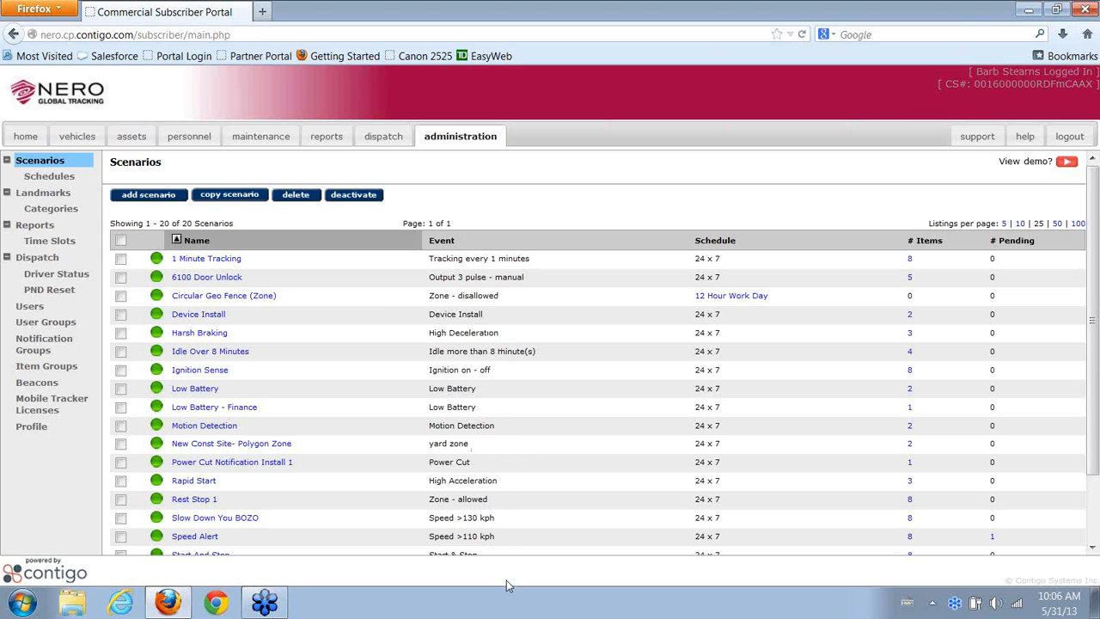
Scroll through the Scenarios list to see all 20 scenarios, down to Tow Notification
{"action": "scroll", "coordinate": [496, 509], "scroll_direction": "down", "scroll_amount": 3}
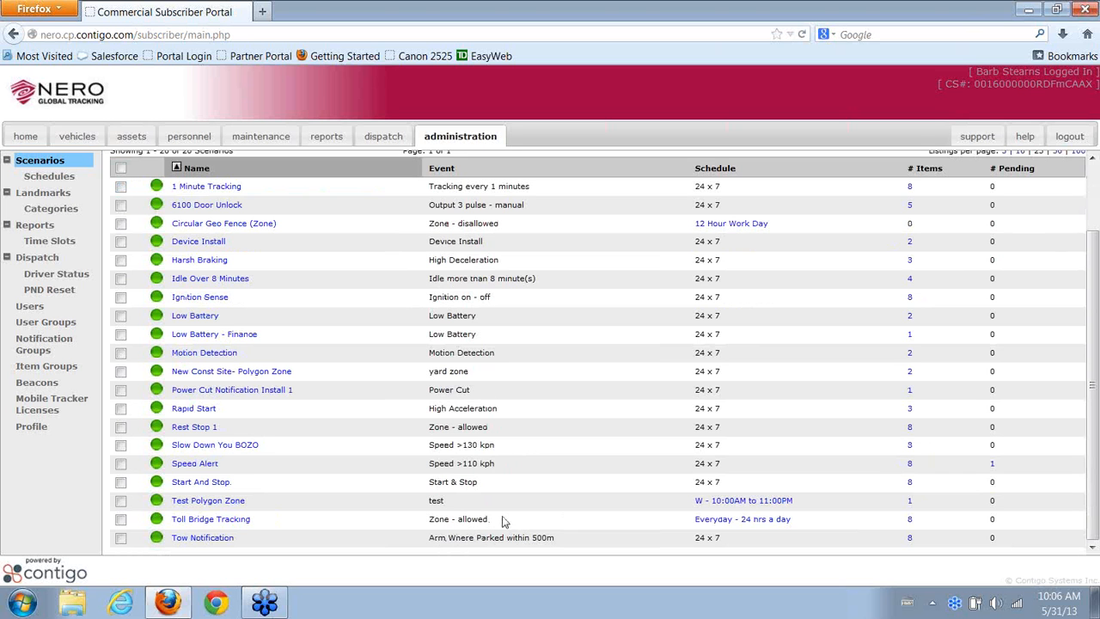
Open Toll Bridge Tracking and review its 393 m allowed circular zone at 49.19624, -122.66579
{"action": "left_click", "coordinate": [219, 524]}
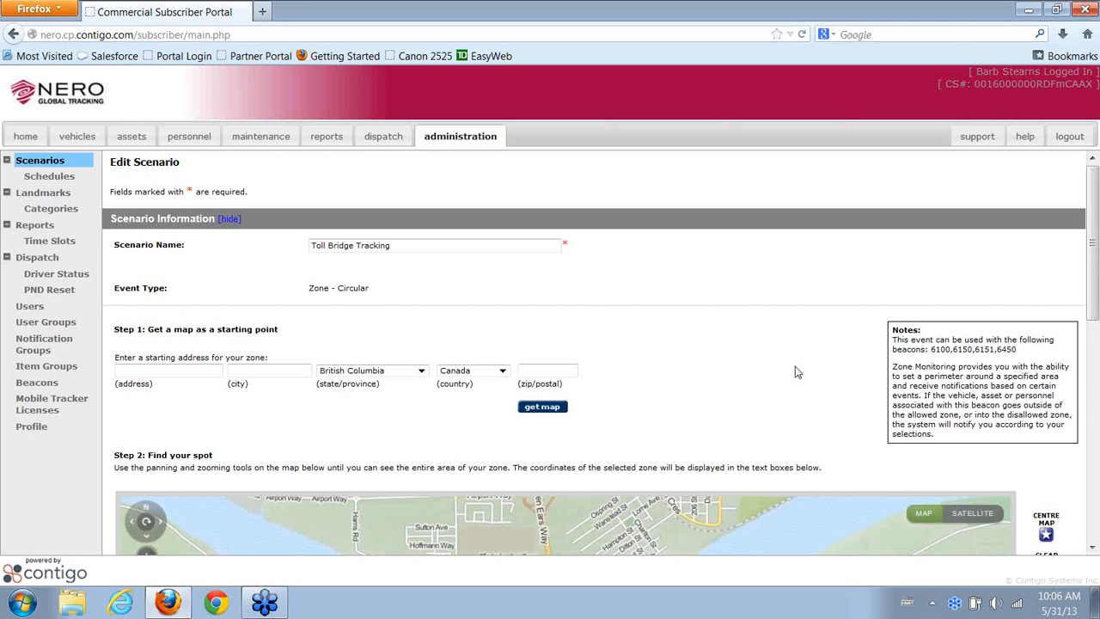
{"action": "scroll", "coordinate": [795, 369], "scroll_direction": "down", "scroll_amount": 5}
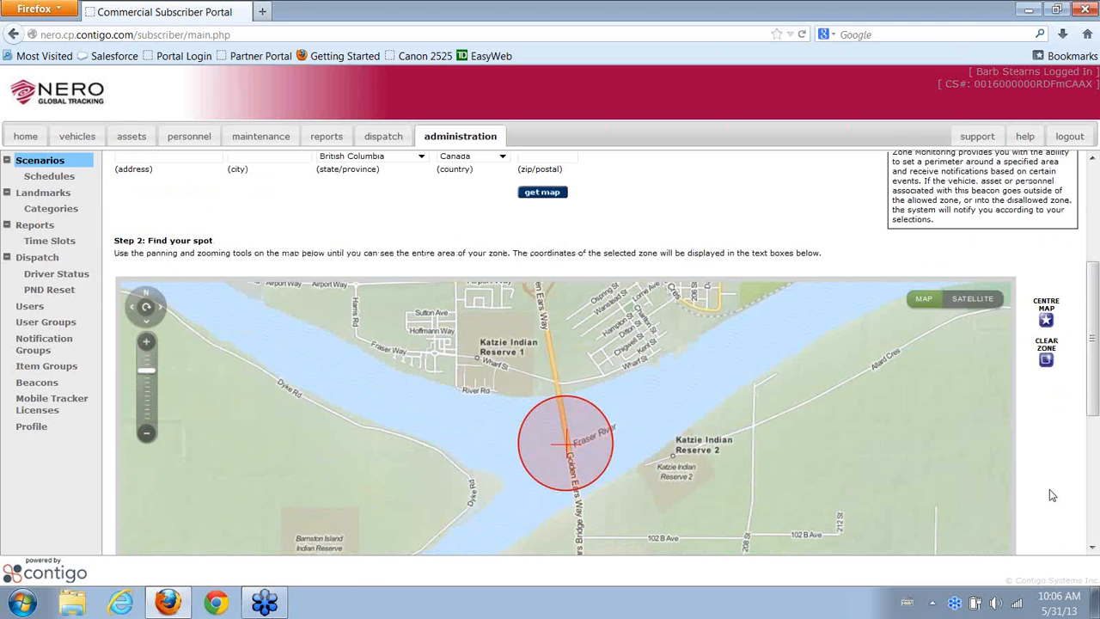
{"action": "scroll", "coordinate": [1050, 495], "scroll_direction": "up", "scroll_amount": 5}
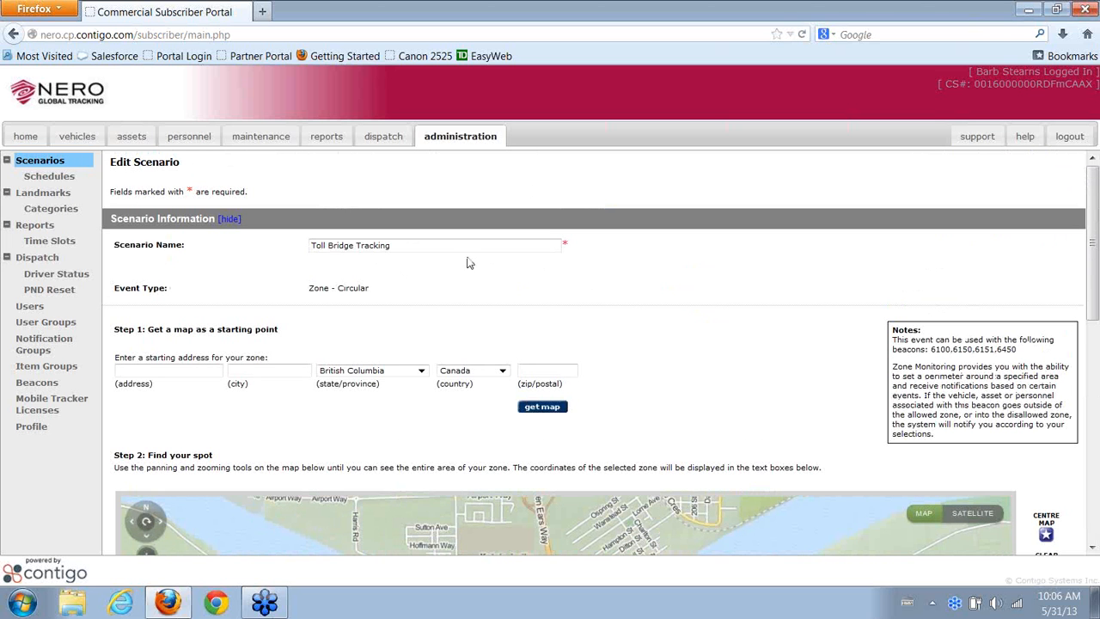
{"action": "scroll", "coordinate": [715, 309], "scroll_direction": "down", "scroll_amount": 5}
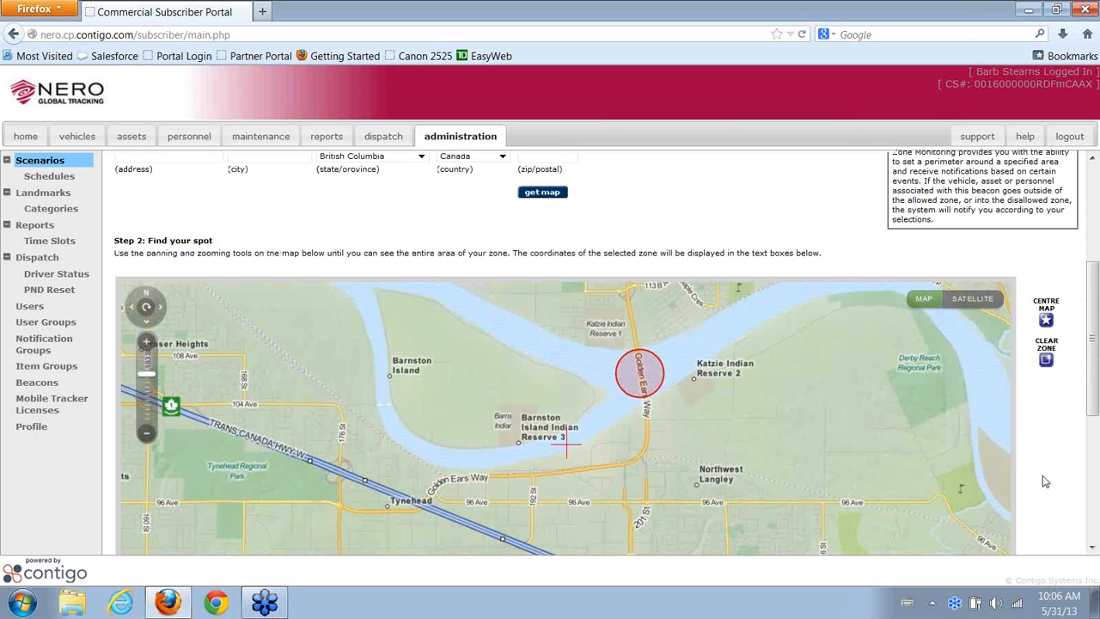
{"action": "scroll", "coordinate": [1049, 487], "scroll_direction": "down", "scroll_amount": 1}
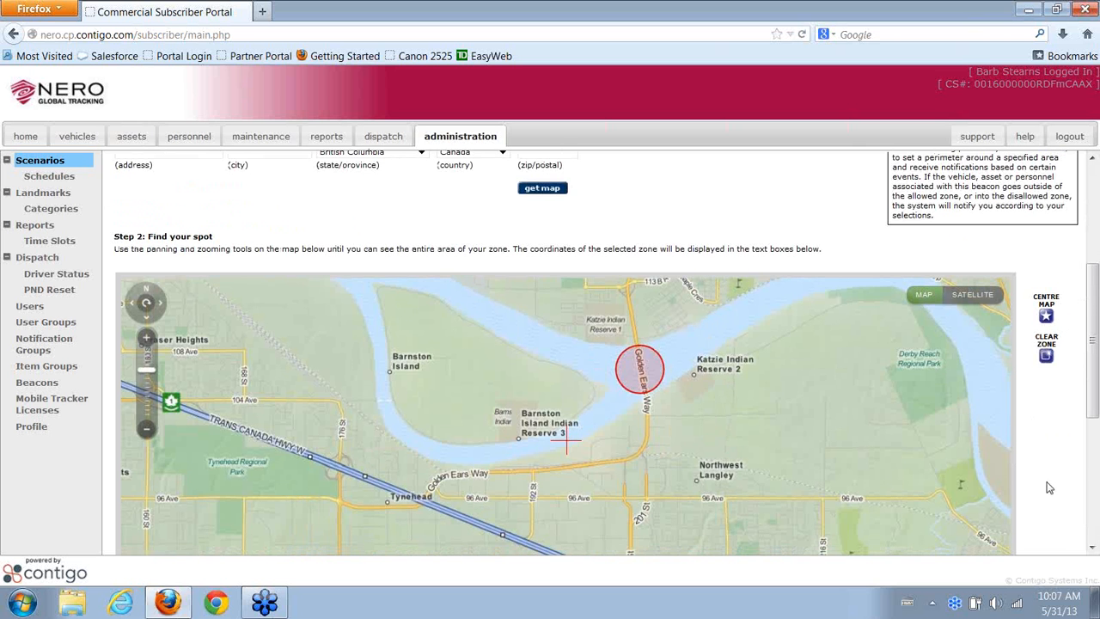
{"action": "scroll", "coordinate": [1048, 488], "scroll_direction": "down", "scroll_amount": 5}
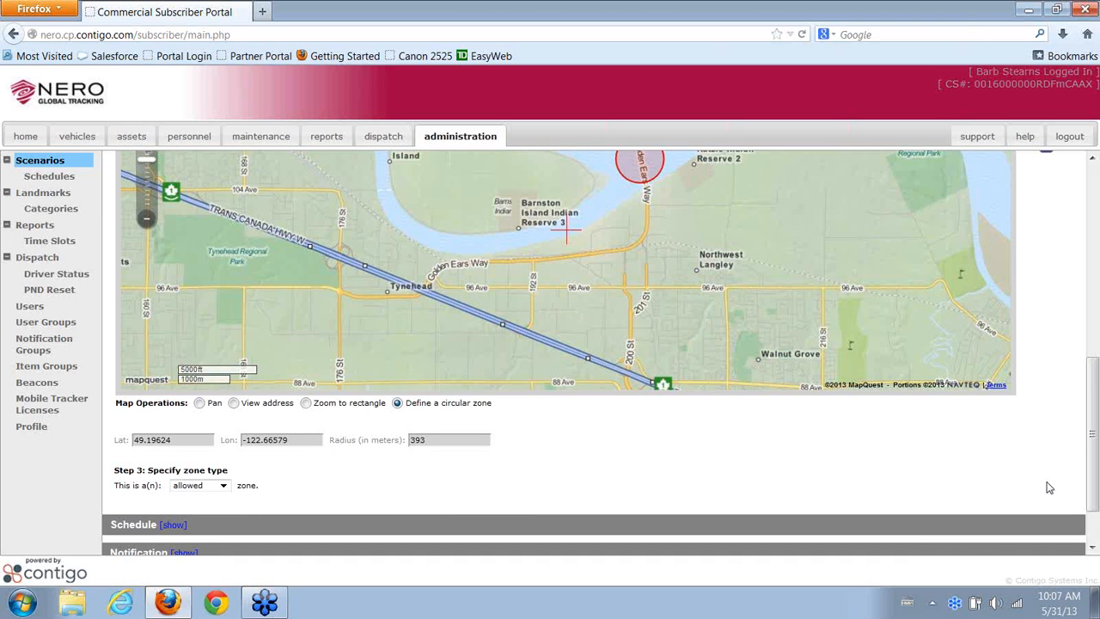
{"action": "scroll", "coordinate": [1049, 488], "scroll_direction": "up", "scroll_amount": 5}
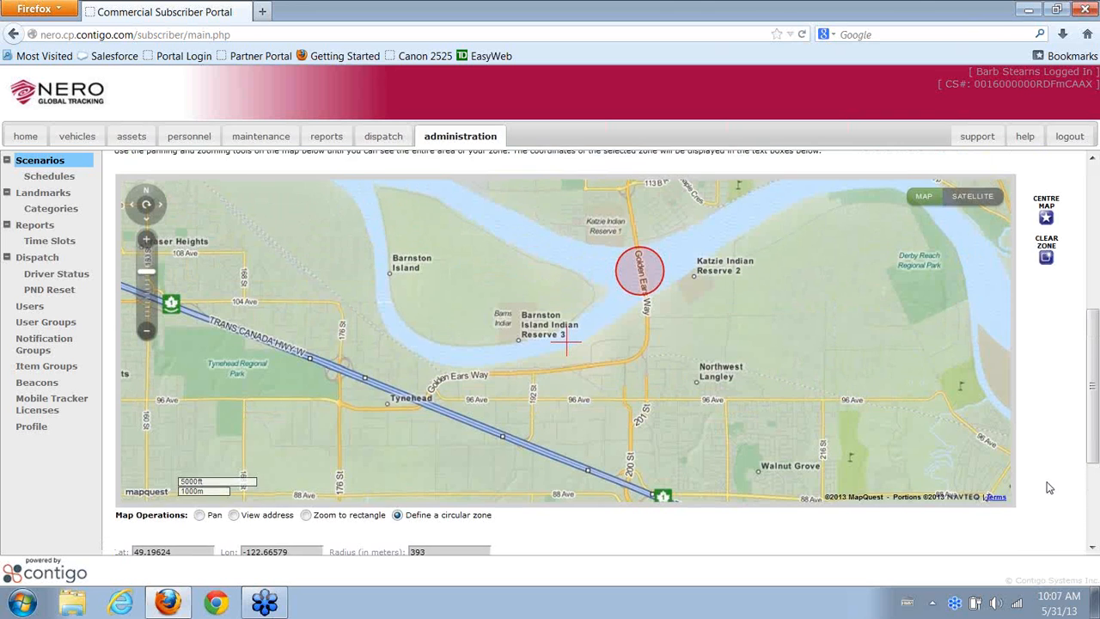
{"action": "scroll", "coordinate": [1049, 488], "scroll_direction": "up", "scroll_amount": 3}
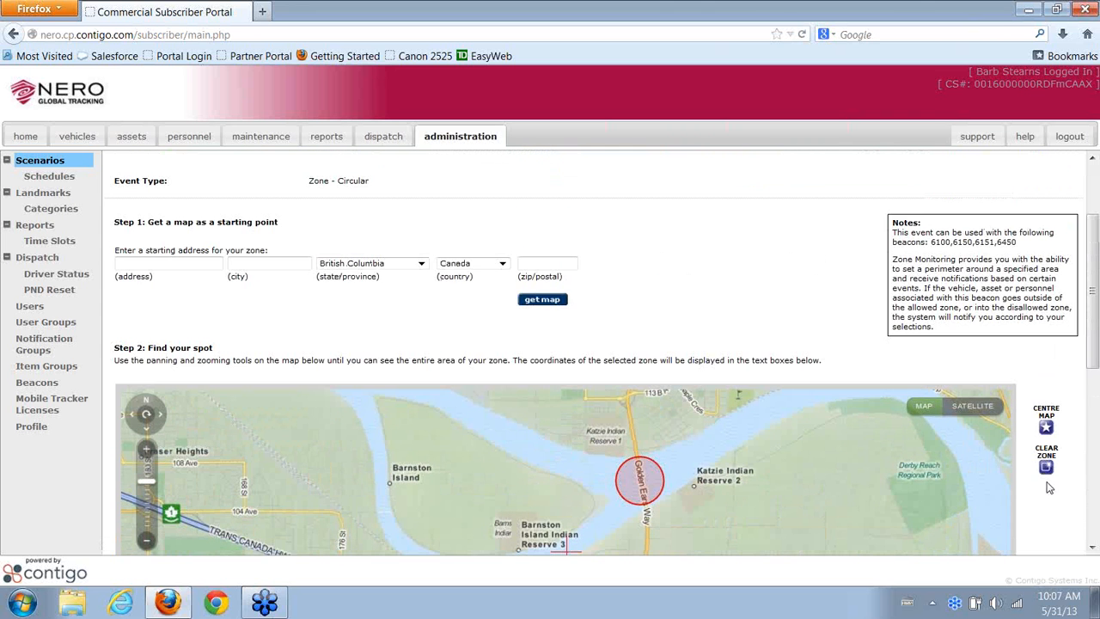
{"action": "scroll", "coordinate": [721, 296], "scroll_direction": "up", "scroll_amount": 3}
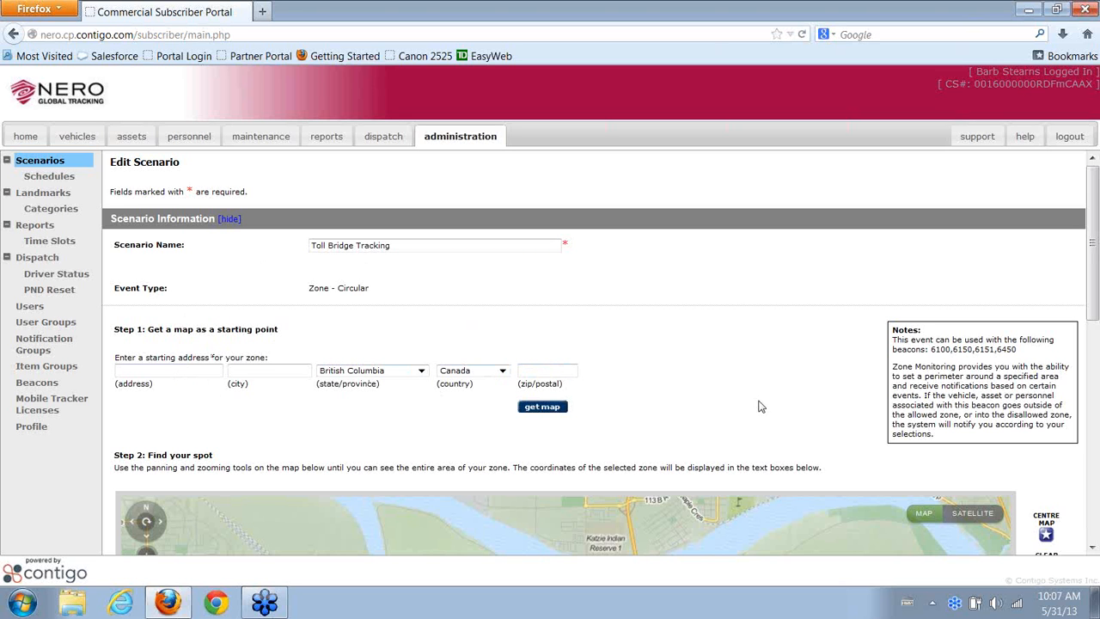
{"action": "left_click", "coordinate": [1093, 547]}
{"action": "left_click", "coordinate": [1093, 549]}
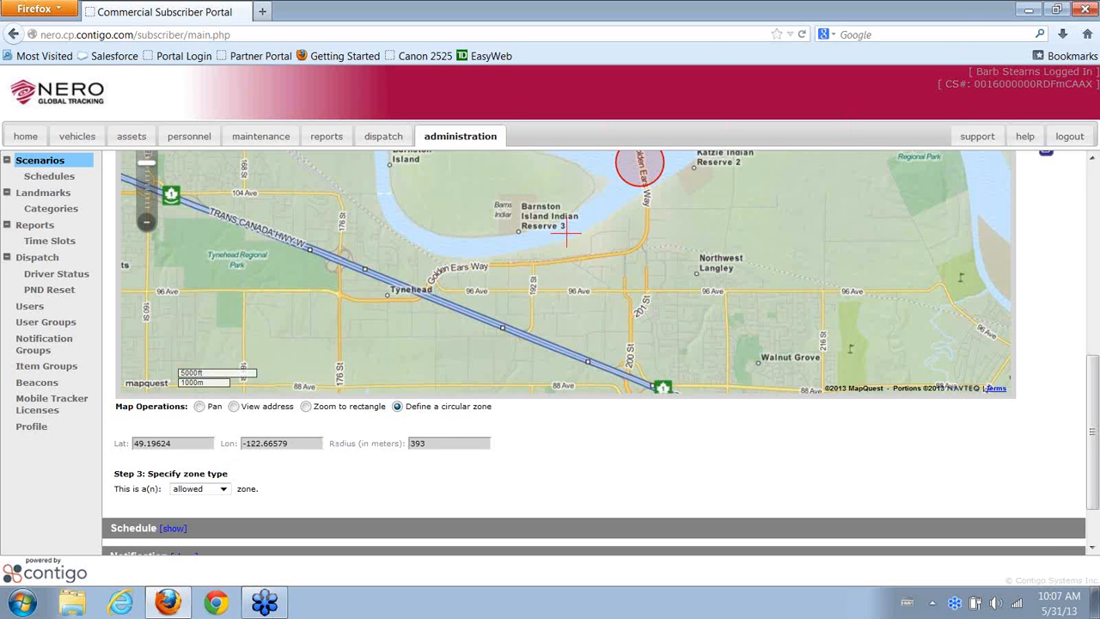
{"action": "left_click", "coordinate": [1091, 547]}
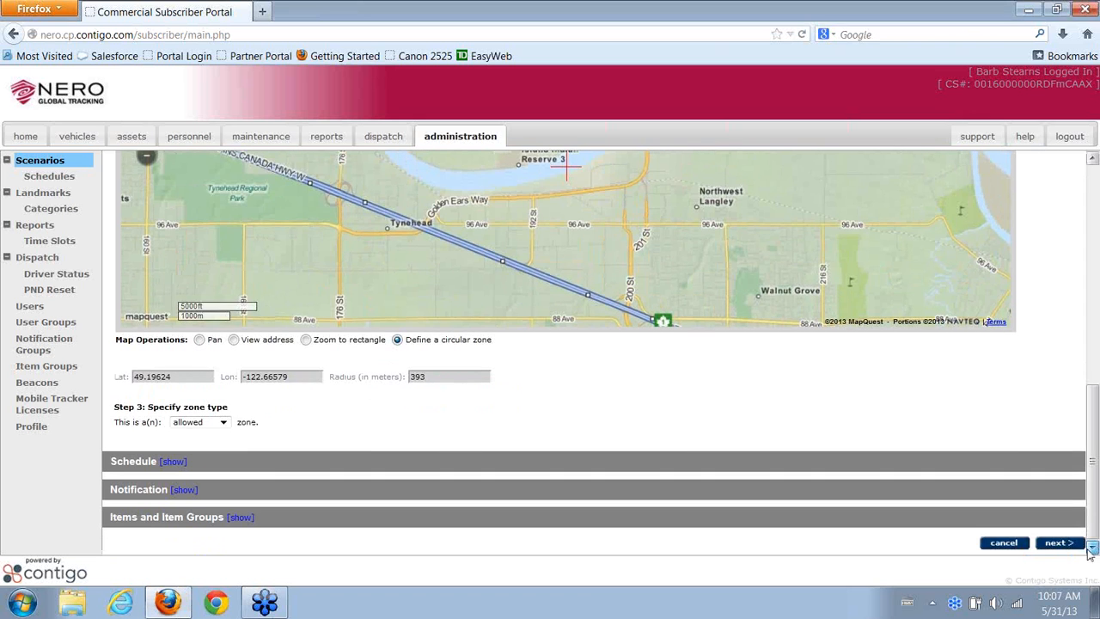
Expand the Schedule, Notification, and Items and Item Groups sections of Toll Bridge Tracking
{"action": "left_click", "coordinate": [173, 460]}
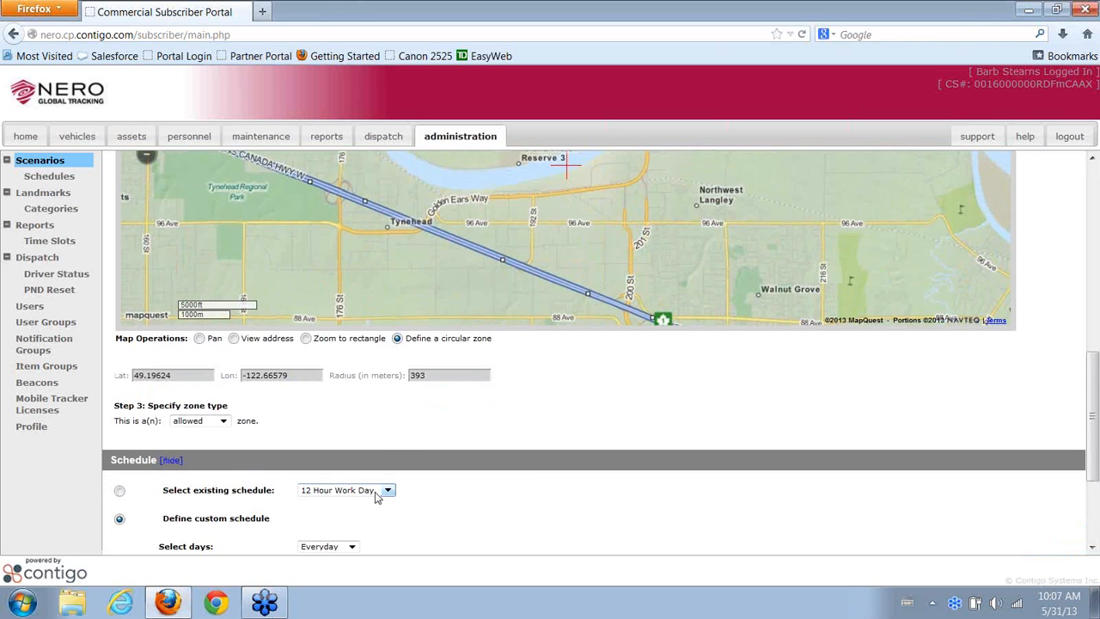
{"action": "scroll", "coordinate": [499, 519], "scroll_direction": "down", "scroll_amount": 3}
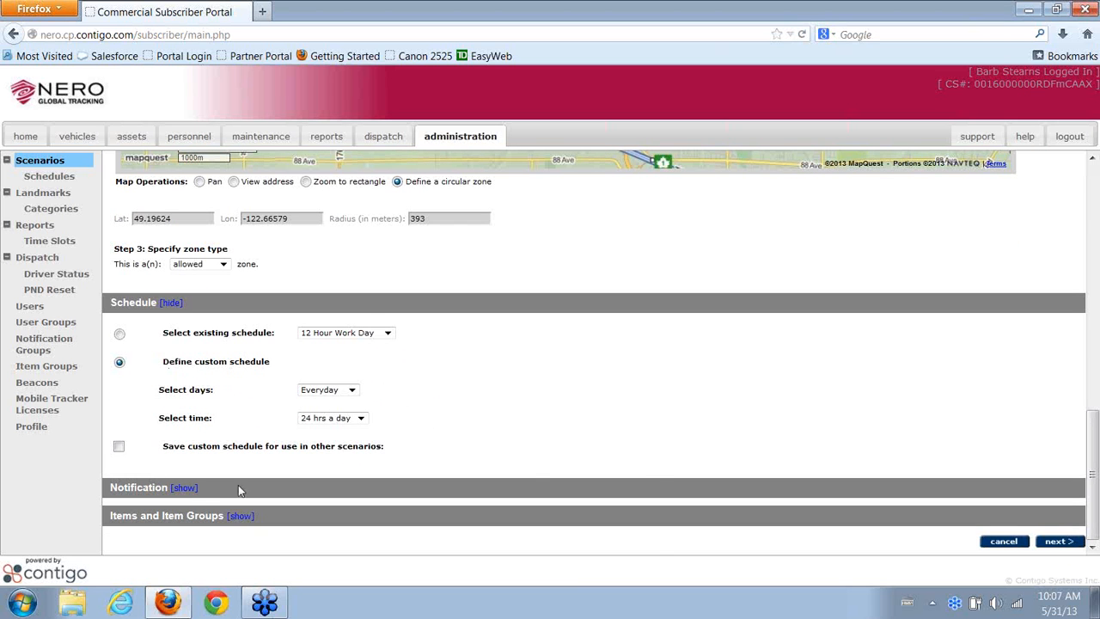
{"action": "left_click", "coordinate": [184, 488]}
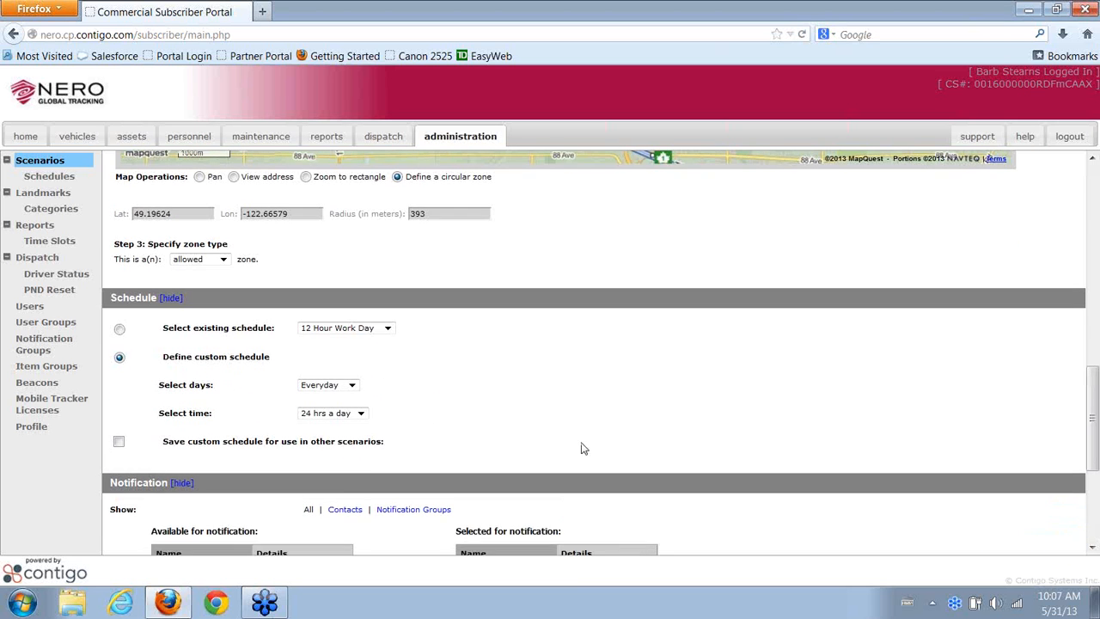
{"action": "scroll", "coordinate": [581, 448], "scroll_direction": "down", "scroll_amount": 4}
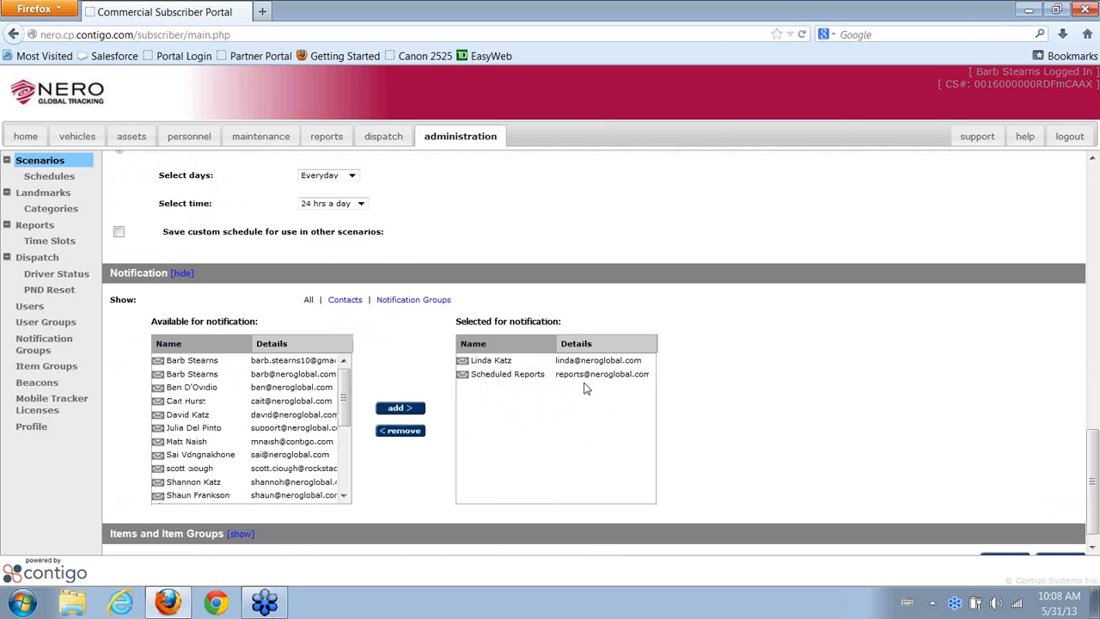
{"action": "scroll", "coordinate": [727, 403], "scroll_direction": "up", "scroll_amount": 2}
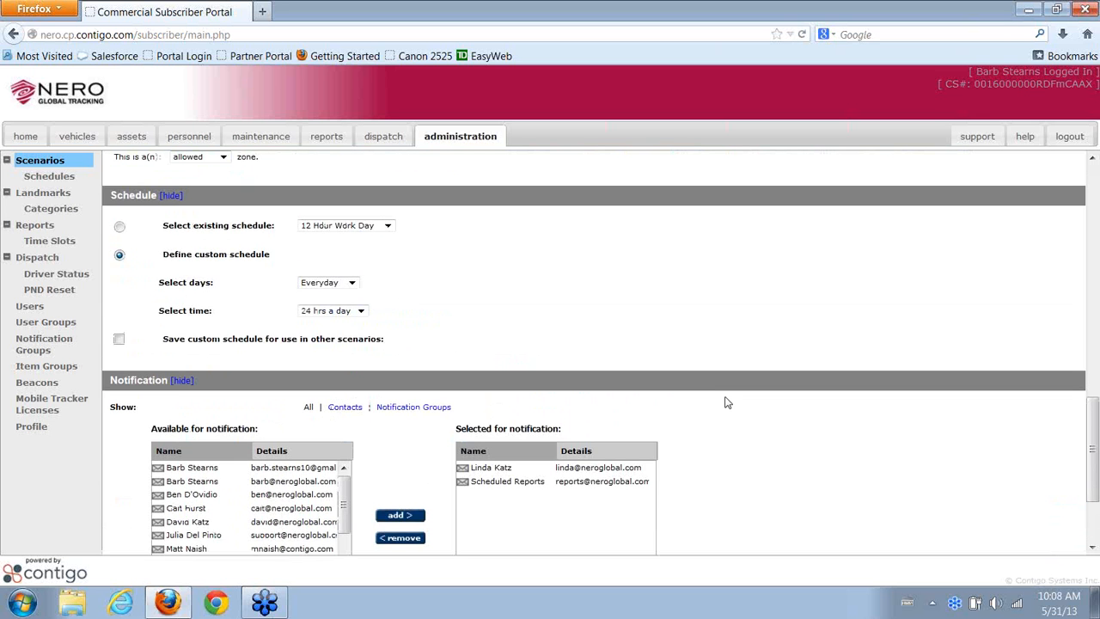
{"action": "scroll", "coordinate": [727, 403], "scroll_direction": "up", "scroll_amount": 2}
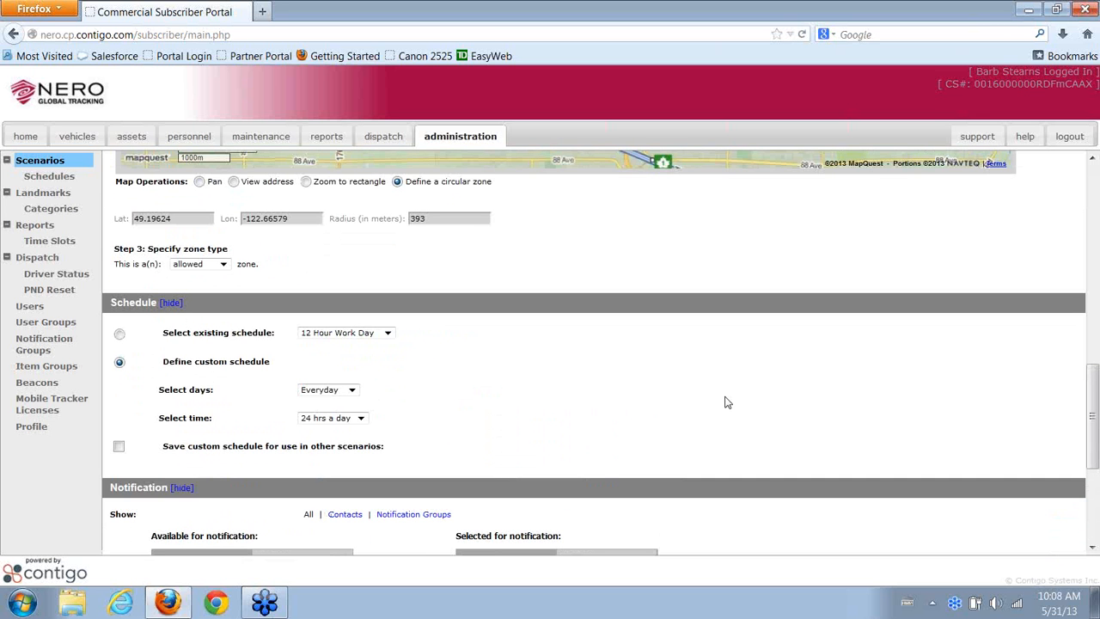
{"action": "scroll", "coordinate": [727, 402], "scroll_direction": "down", "scroll_amount": 4}
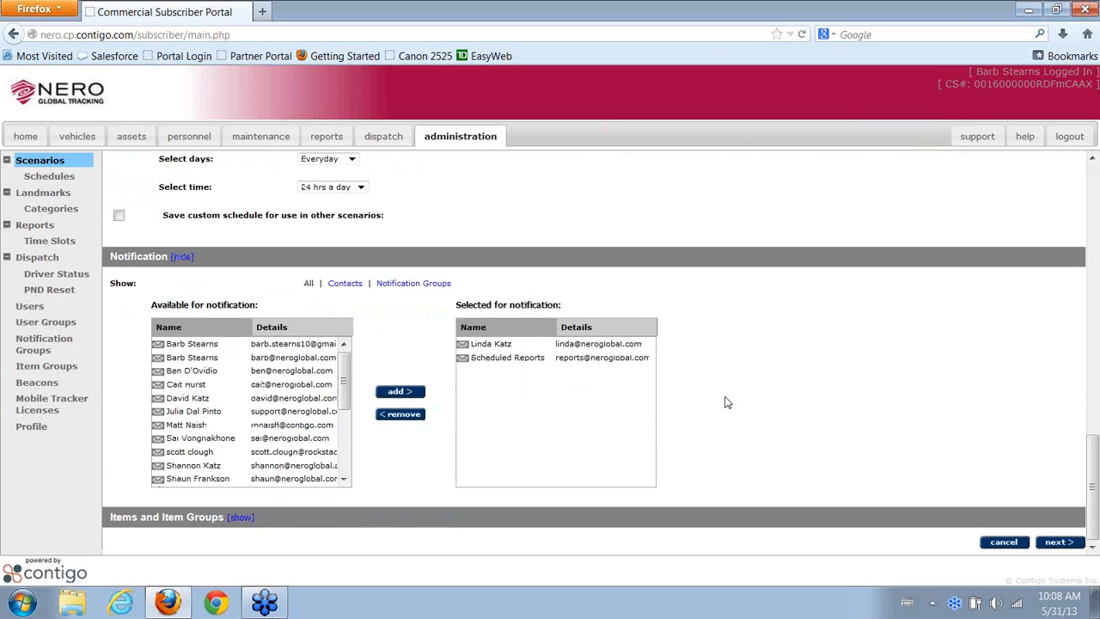
{"action": "left_click", "coordinate": [241, 517]}
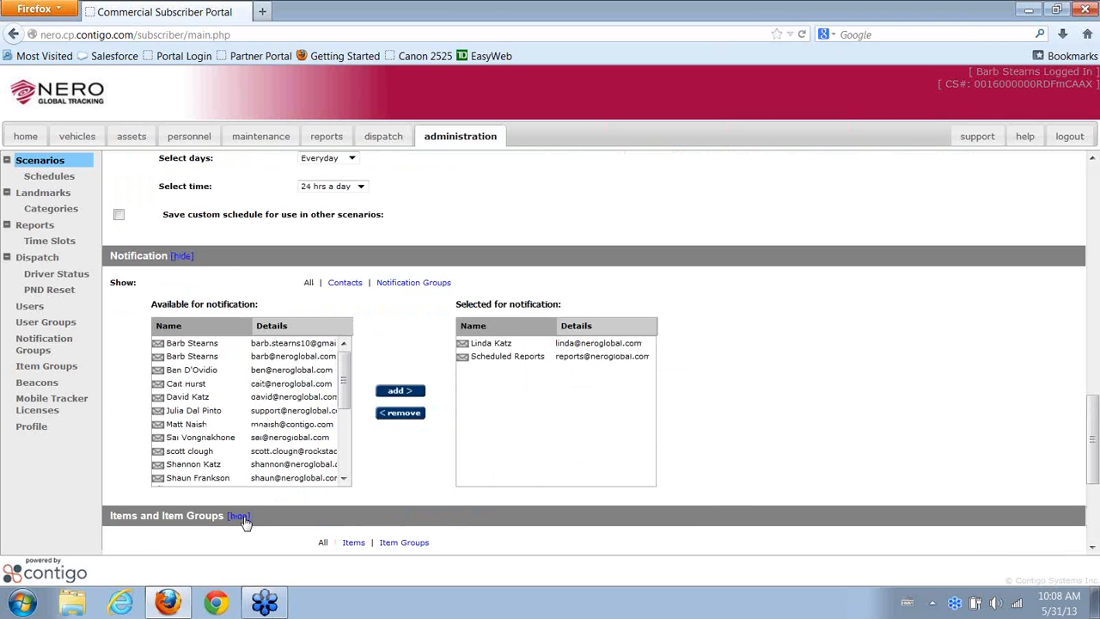
Look over the rest of Toll Bridge Tracking, then go back to the Scenarios list
{"action": "scroll", "coordinate": [894, 467], "scroll_direction": "down", "scroll_amount": 1}
{"action": "scroll", "coordinate": [894, 467], "scroll_direction": "down", "scroll_amount": 2}
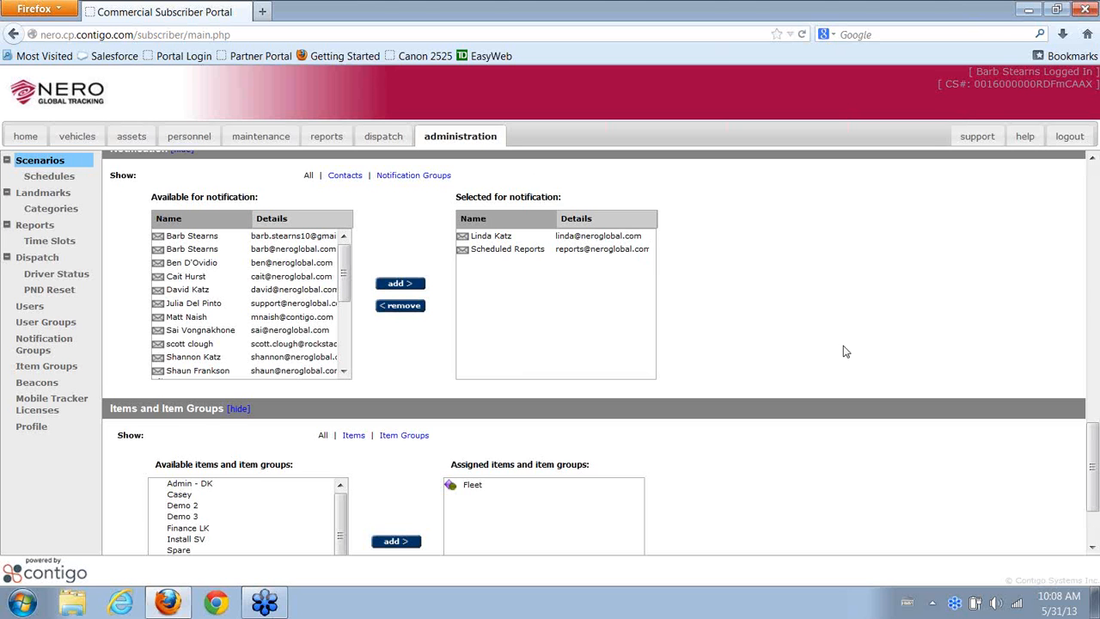
{"action": "scroll", "coordinate": [845, 352], "scroll_direction": "down", "scroll_amount": 2}
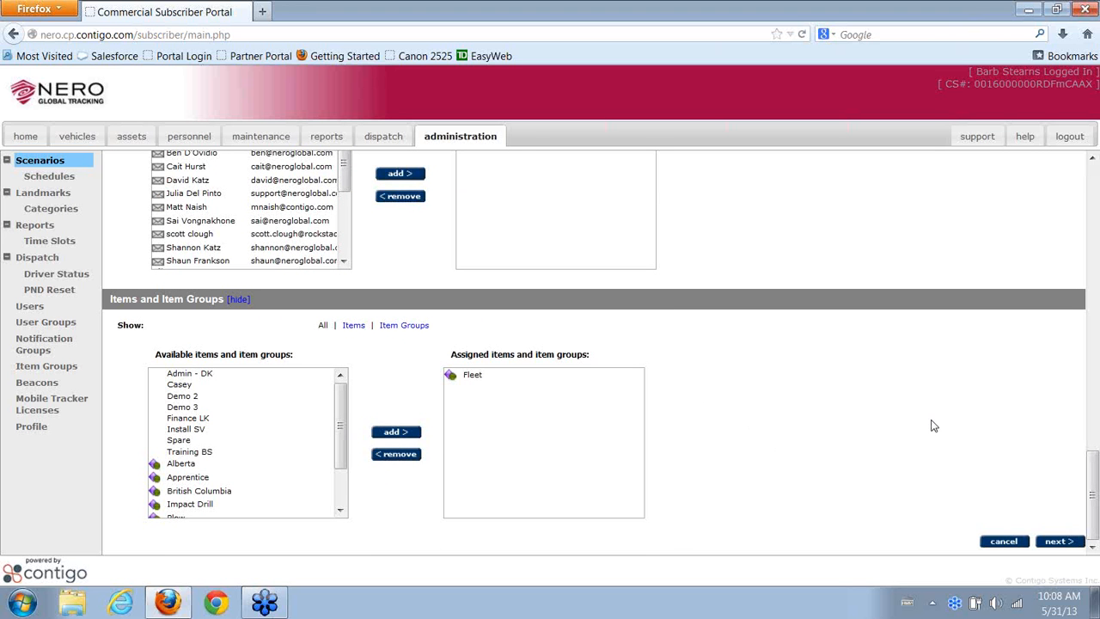
{"action": "scroll", "coordinate": [934, 425], "scroll_direction": "up", "scroll_amount": 10}
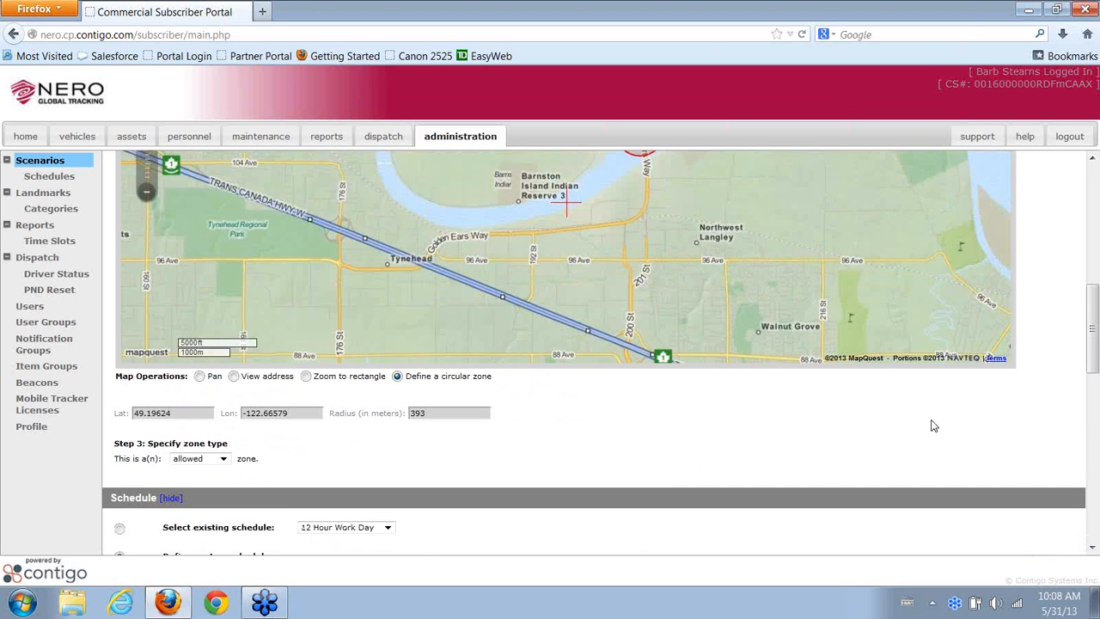
{"action": "scroll", "coordinate": [1078, 361], "scroll_direction": "up", "scroll_amount": 6}
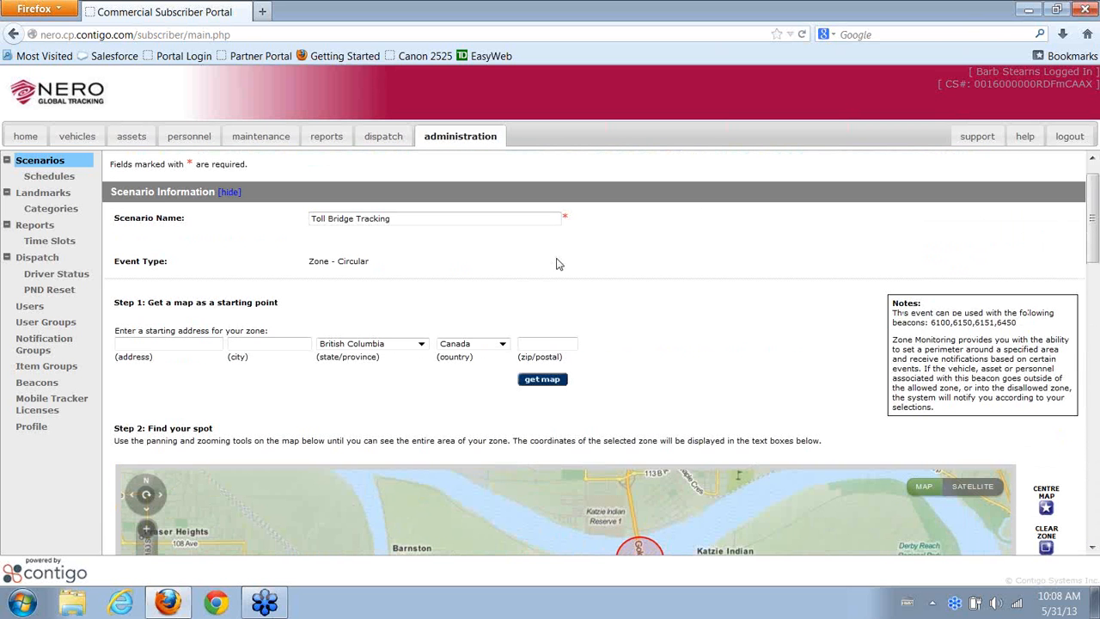
{"action": "scroll", "coordinate": [1052, 430], "scroll_direction": "down", "scroll_amount": 15}
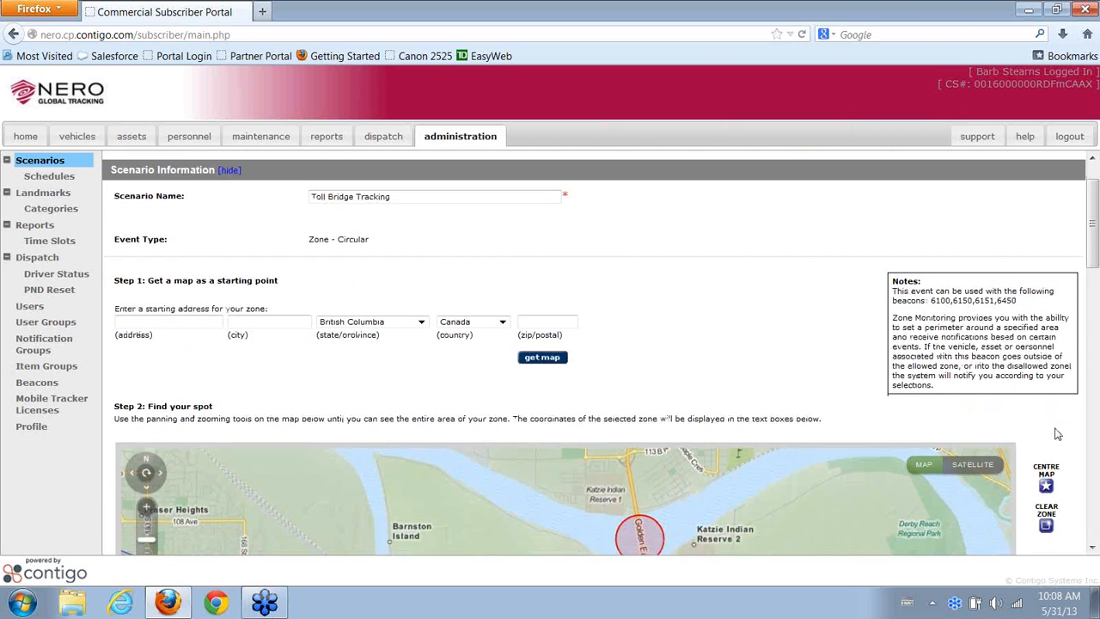
{"action": "scroll", "coordinate": [1057, 526], "scroll_direction": "down", "scroll_amount": 5}
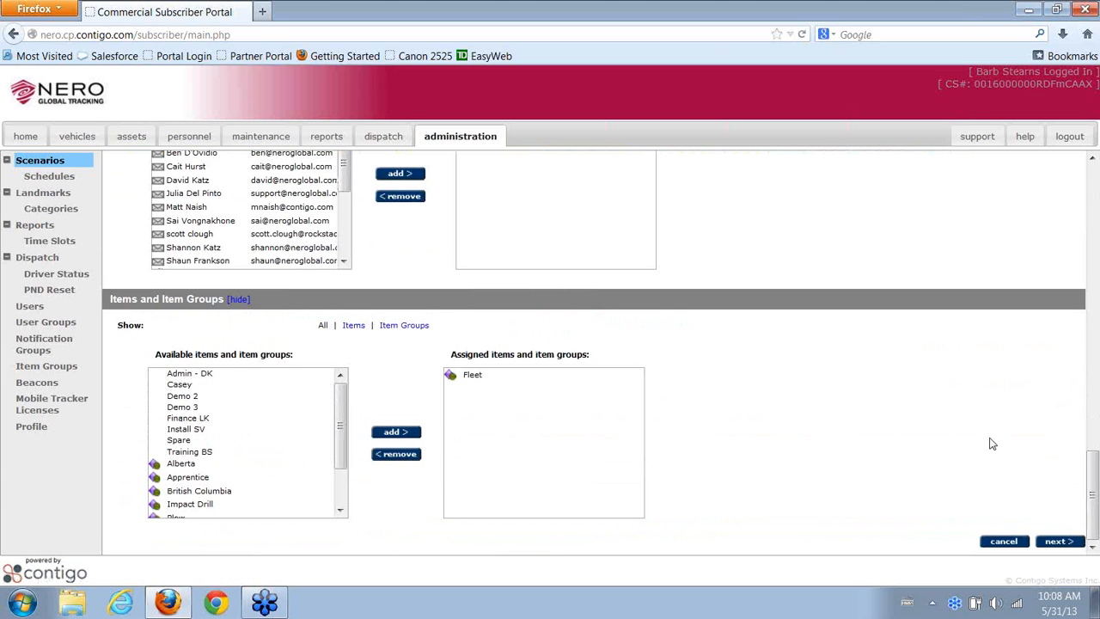
{"action": "left_click", "coordinate": [55, 159]}
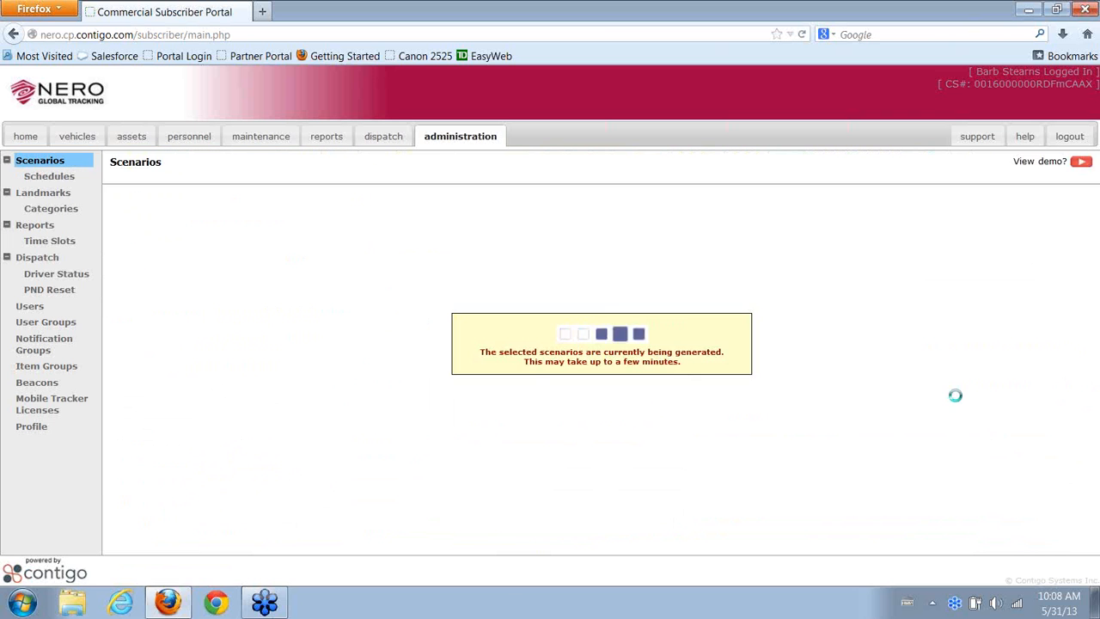
{"action": "scroll", "coordinate": [941, 402], "scroll_direction": "down", "scroll_amount": 1}
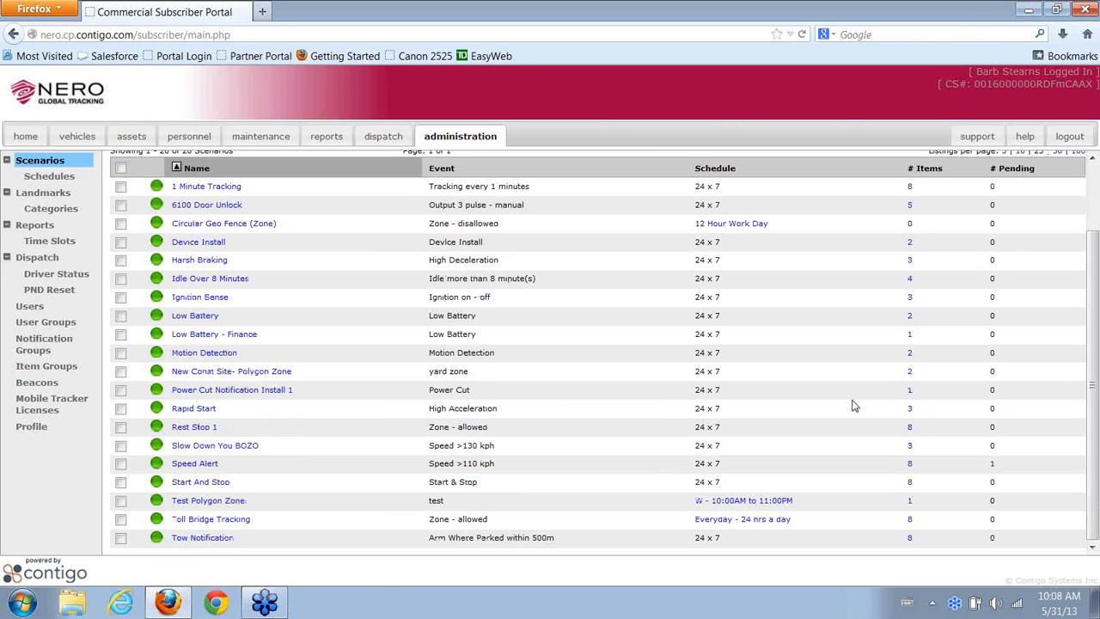
Open New Const Site- Polygon Zone and view its four-sided 'yard zone' polygon near Ridge Road
{"action": "left_click", "coordinate": [220, 375]}
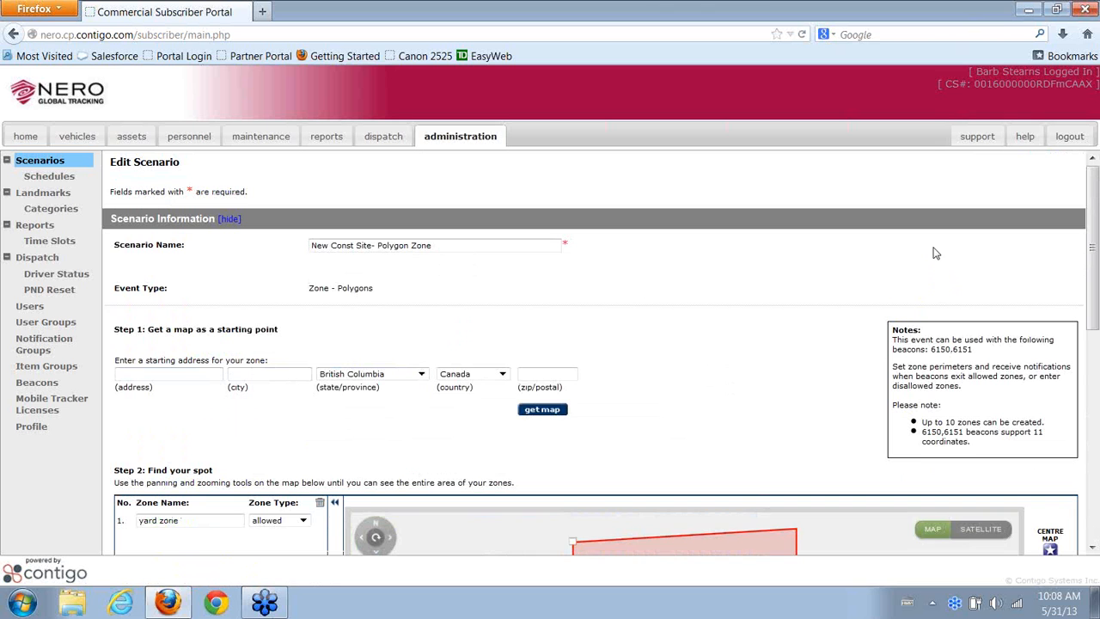
{"action": "scroll", "coordinate": [936, 253], "scroll_direction": "down", "scroll_amount": 3}
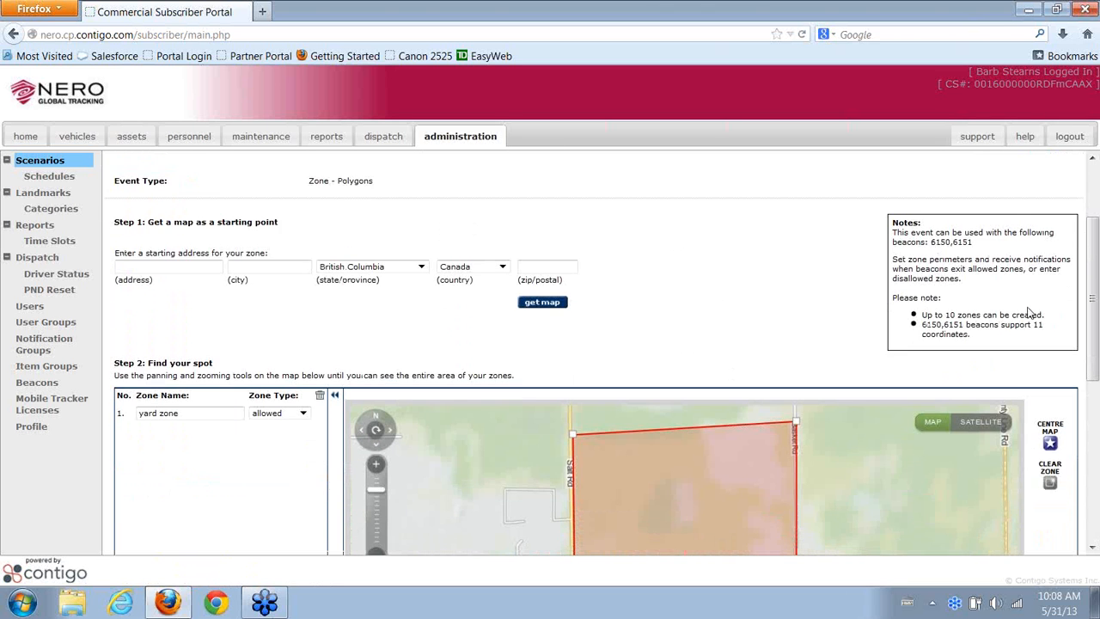
{"action": "scroll", "coordinate": [1063, 367], "scroll_direction": "down", "scroll_amount": 1}
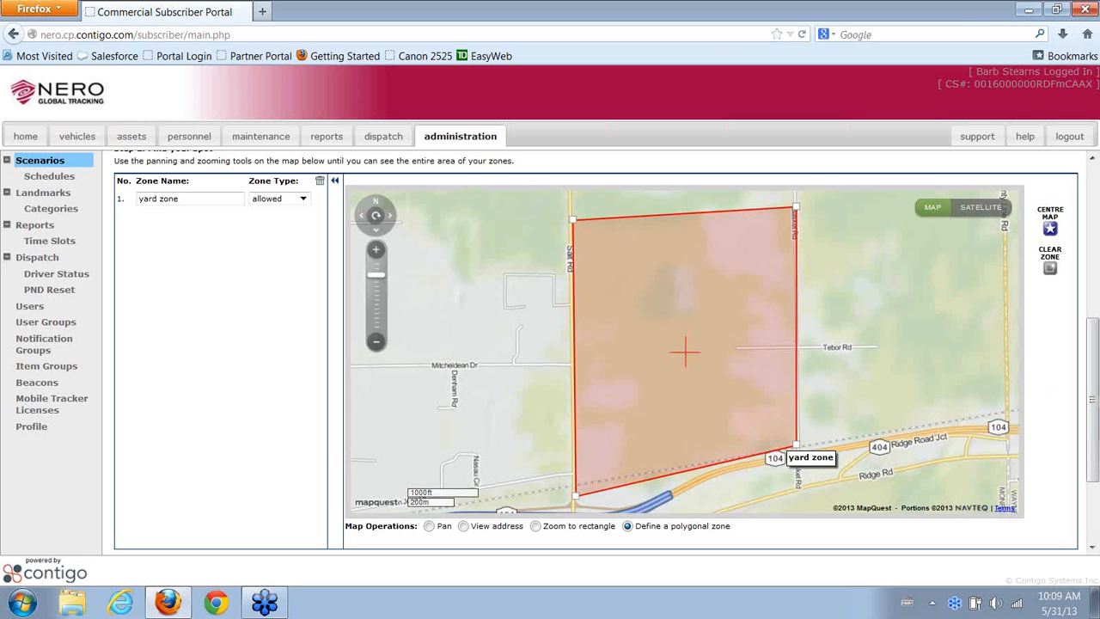
{"action": "mouse_move", "coordinate": [1094, 370]}
{"action": "left_mouse_down"}
{"action": "mouse_move", "coordinate": [1094, 390]}
{"action": "mouse_move", "coordinate": [1093, 375]}
{"action": "left_mouse_up"}
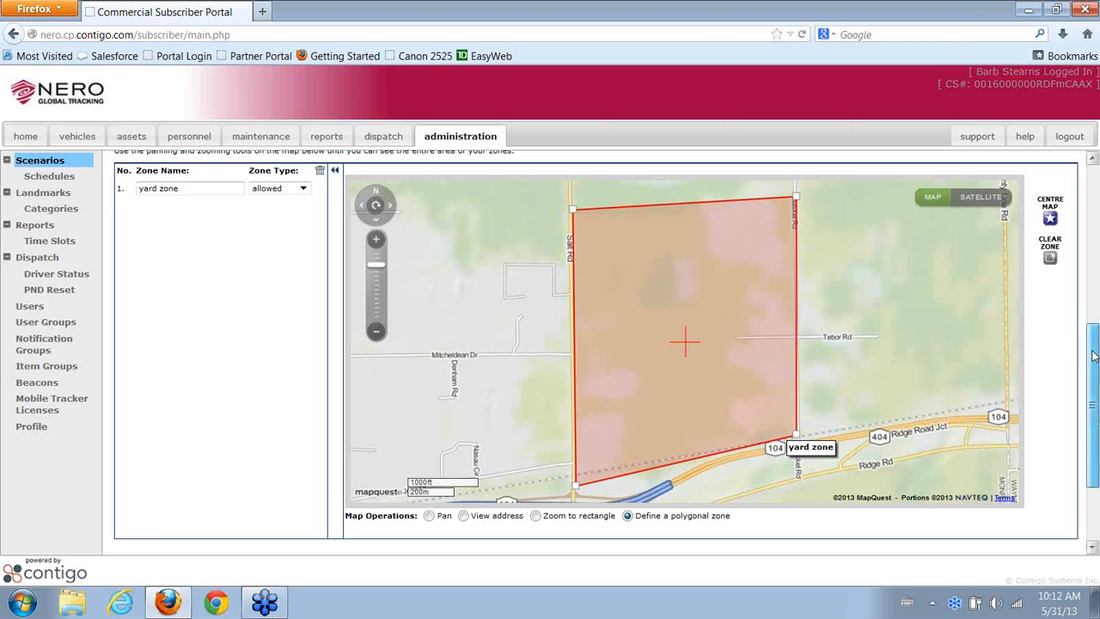
{"action": "left_click_drag", "start_coordinate": [1094, 360], "coordinate": [1095, 204]}
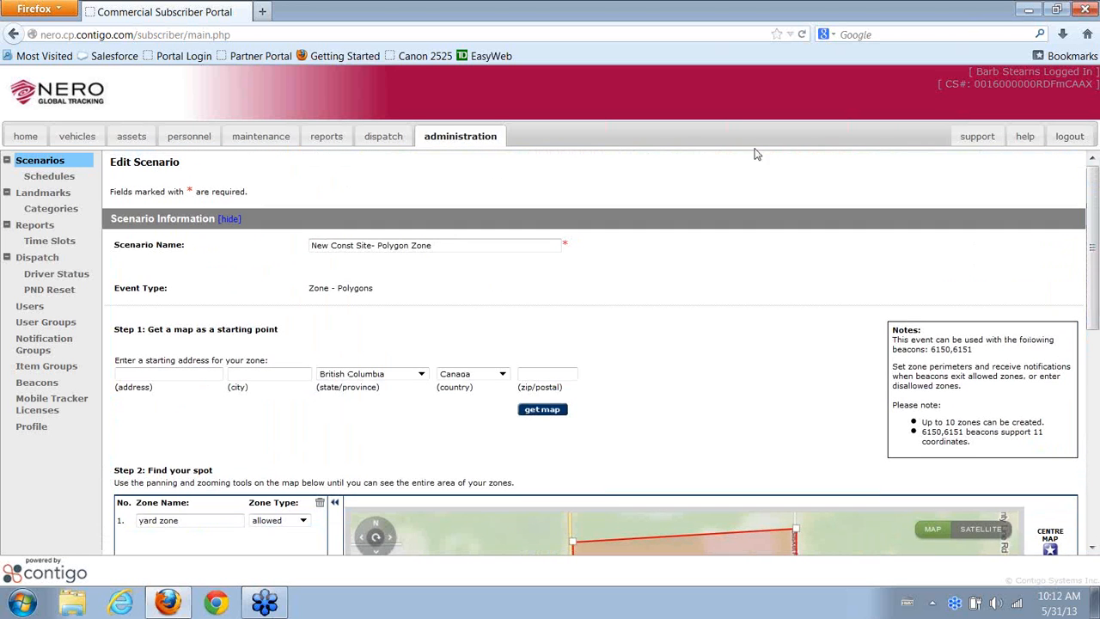
Return to Scenarios, leave Circular Geo Fence (Zone) unticked, and start a new scenario
{"action": "left_click", "coordinate": [72, 164]}
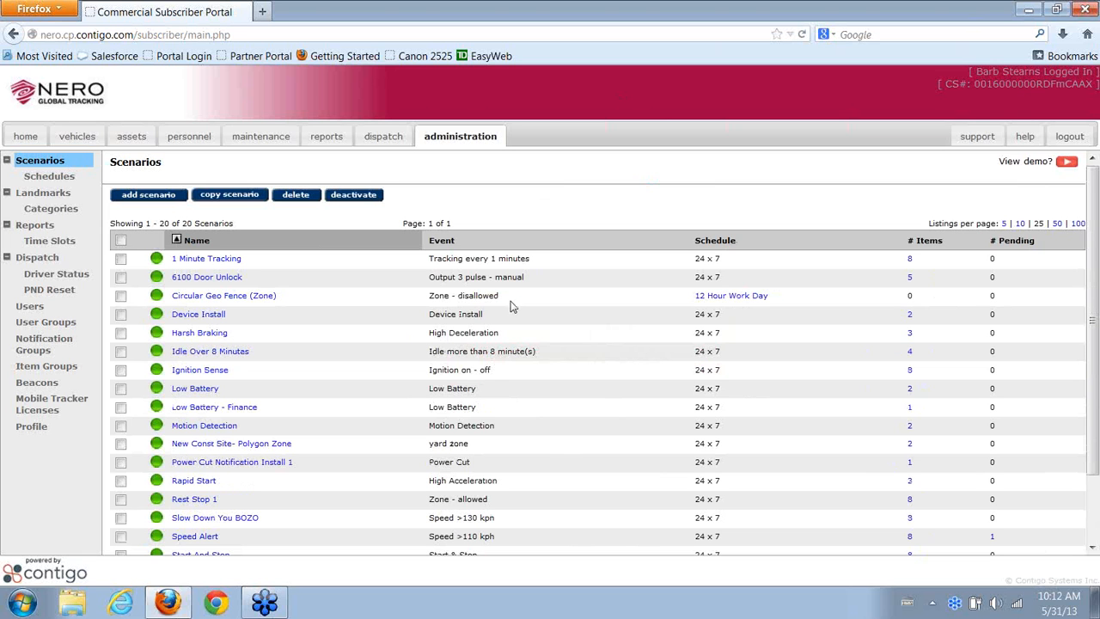
{"action": "left_click", "coordinate": [120, 296]}
{"action": "left_click", "coordinate": [122, 297]}
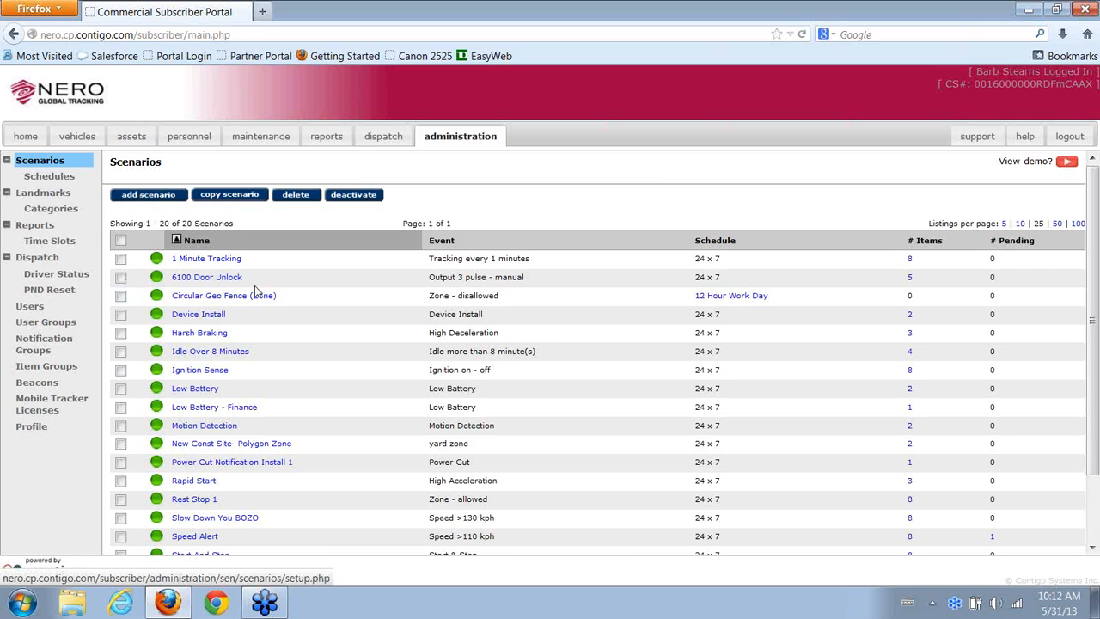
{"action": "left_click", "coordinate": [147, 196]}
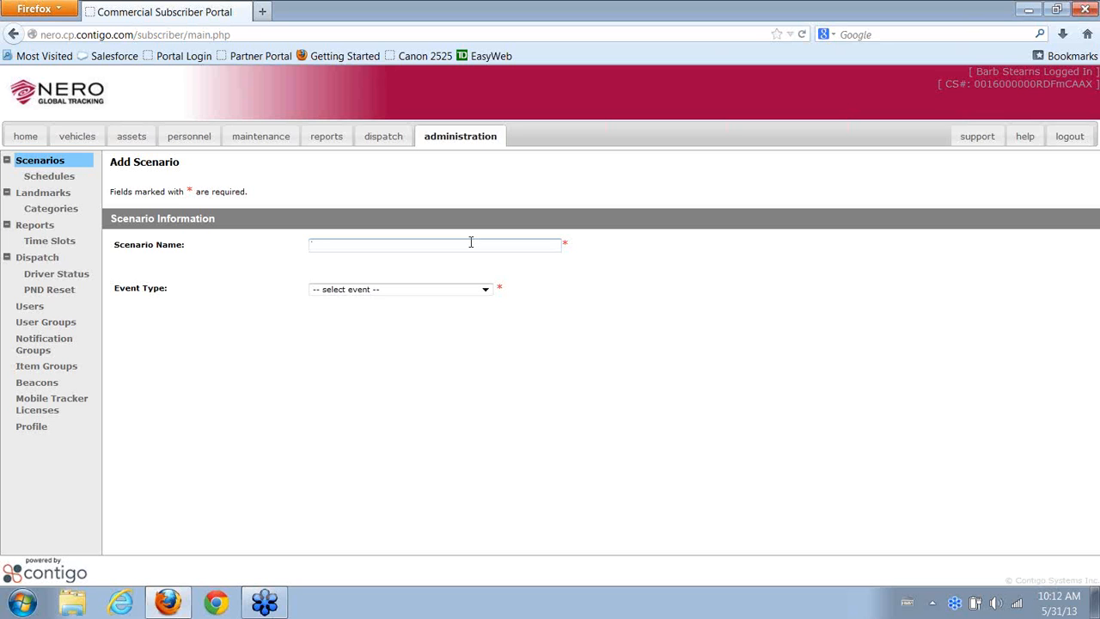
Enter 'Port Moody Office' as the new scenario's name
{"action": "type", "text": "Port Mo"}
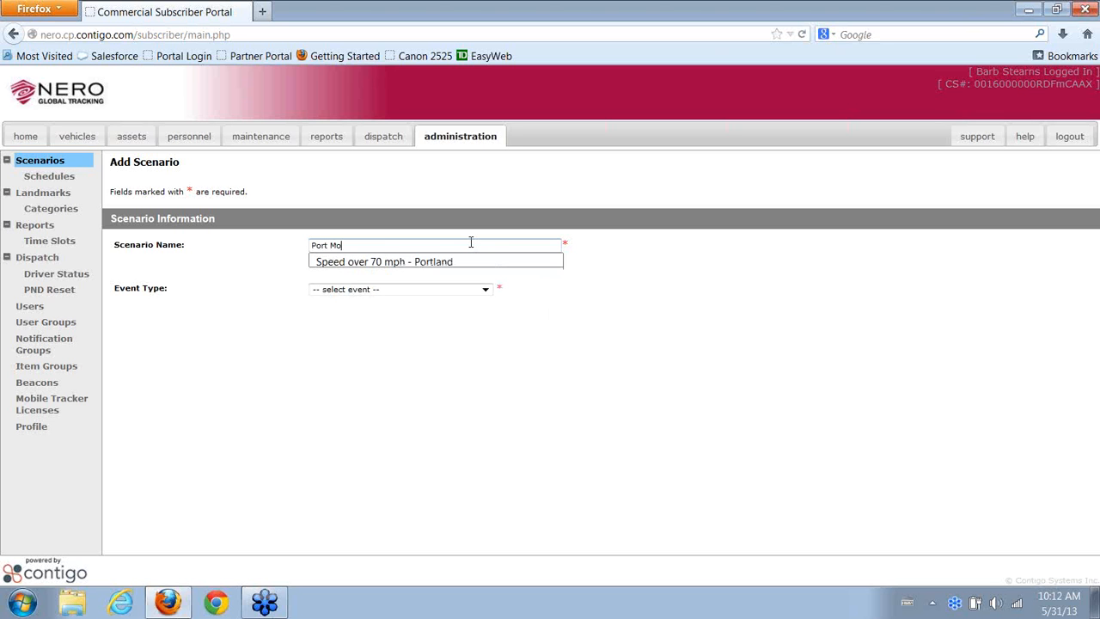
{"action": "type", "text": "ody Offic"}
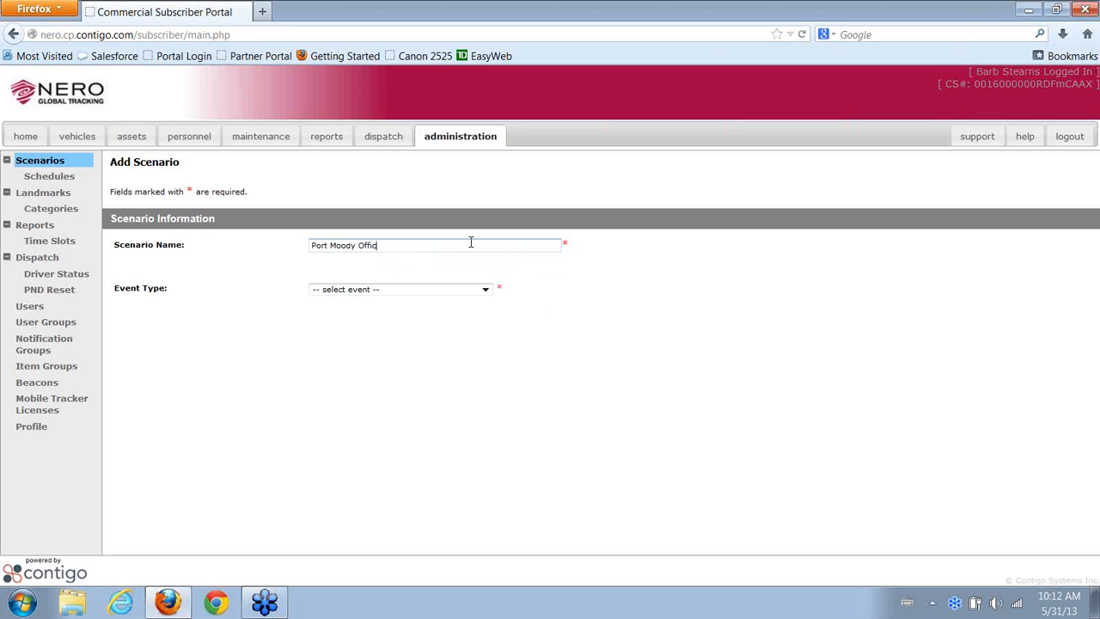
{"action": "type", "text": "e"}
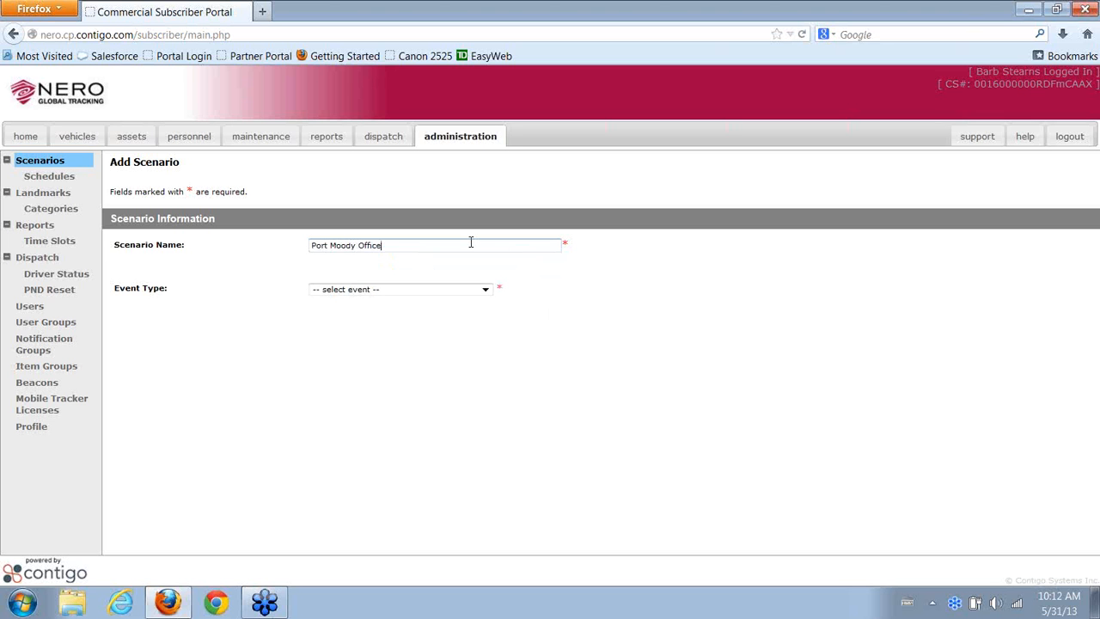
{"action": "left_click", "coordinate": [469, 293]}
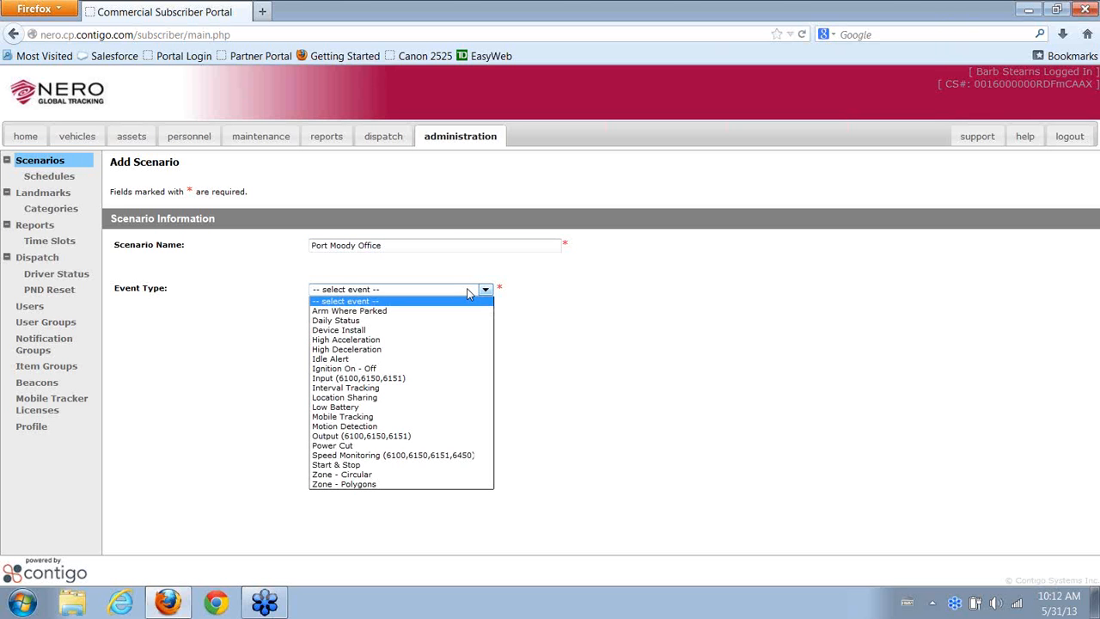
Set the Event Type to Zone - Circular
{"action": "left_click", "coordinate": [461, 483]}
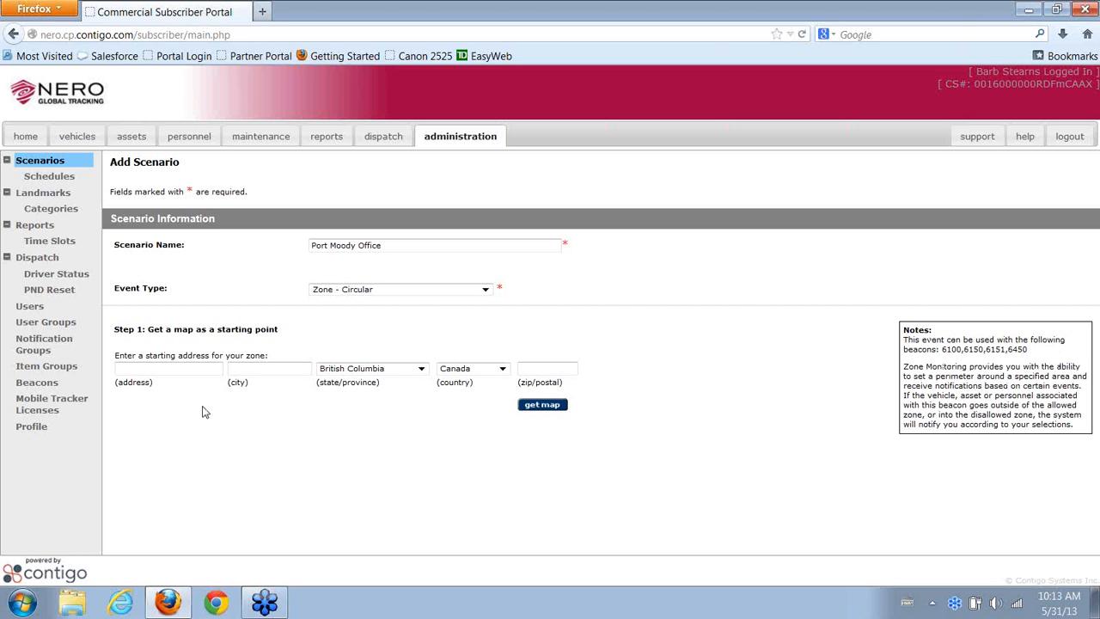
Enter the office's street address with city Port Moody and load the zone map
{"action": "left_click", "coordinate": [176, 372]}
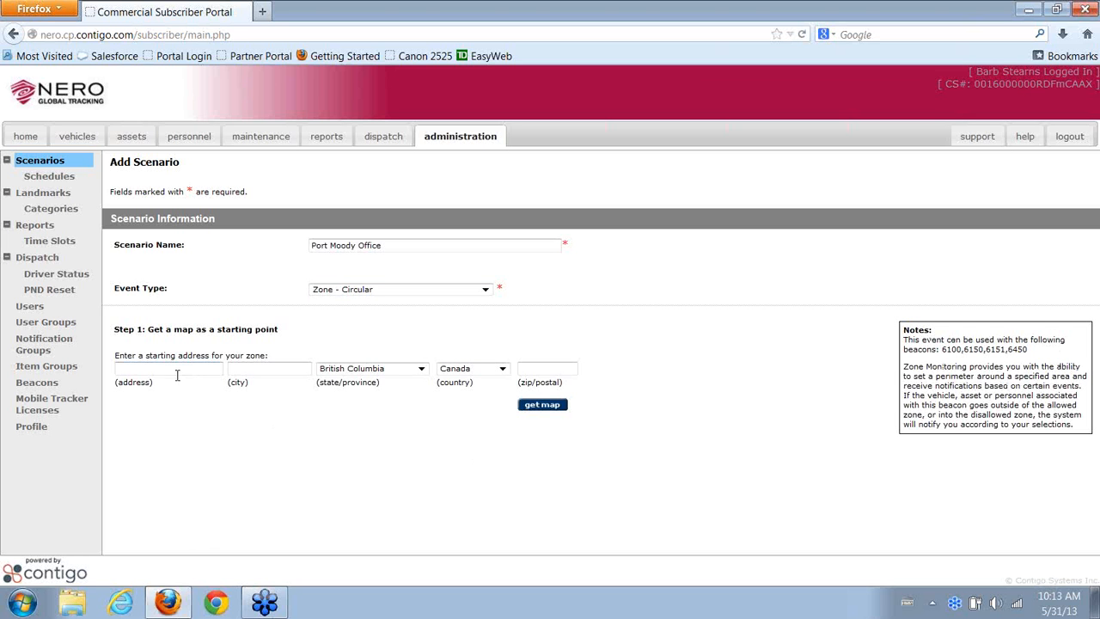
{"action": "left_click", "coordinate": [247, 369]}
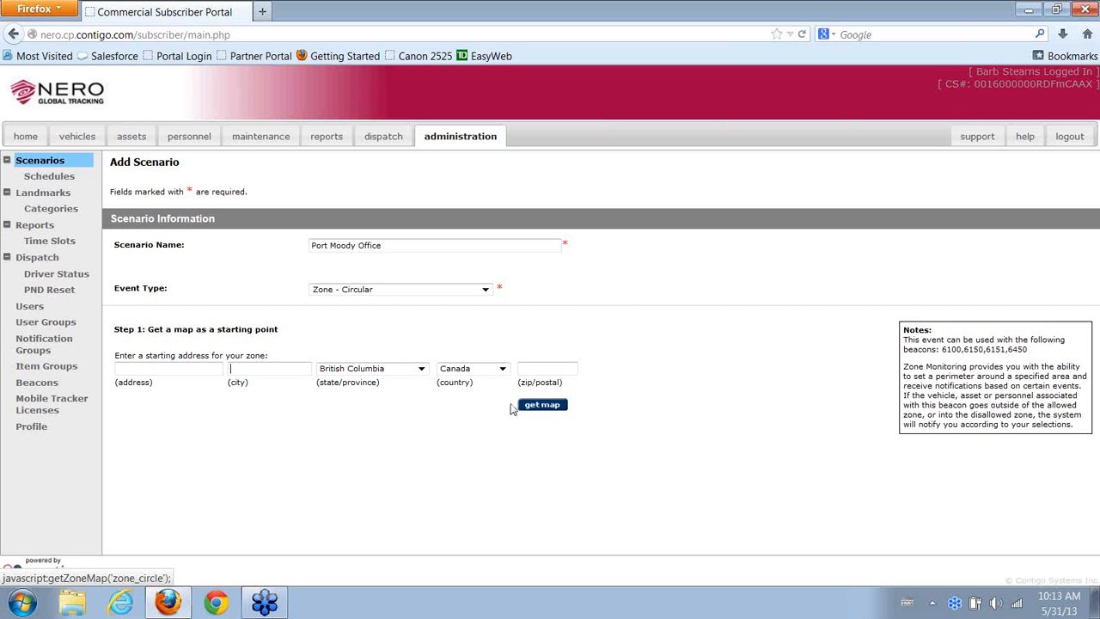
{"action": "left_click", "coordinate": [179, 368]}
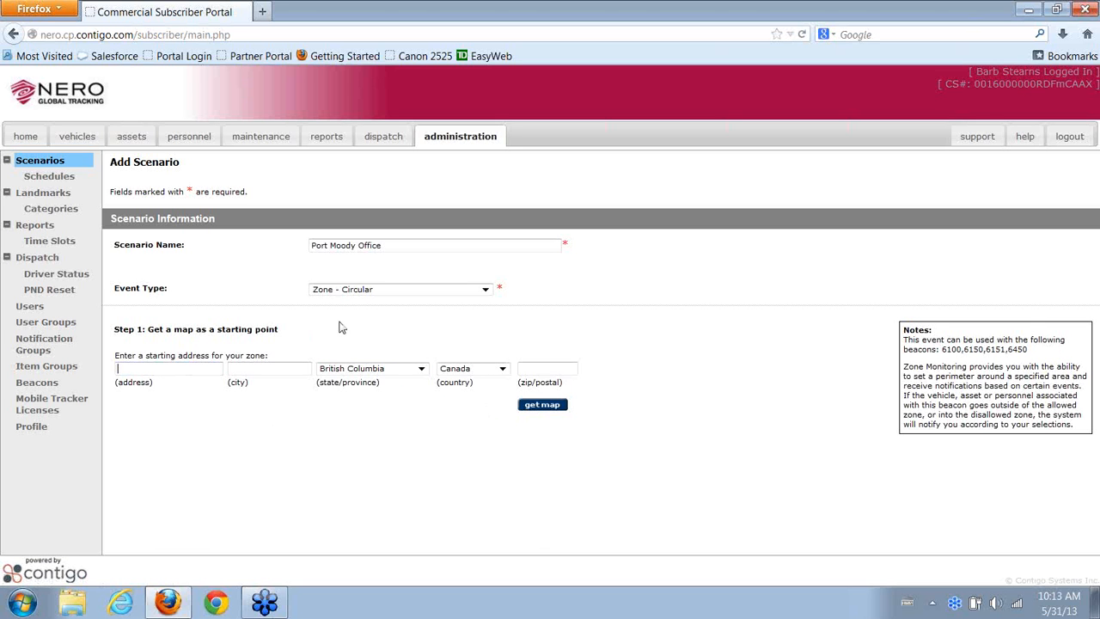
{"action": "key", "text": "Tab"}
{"action": "type", "text": "Port "}
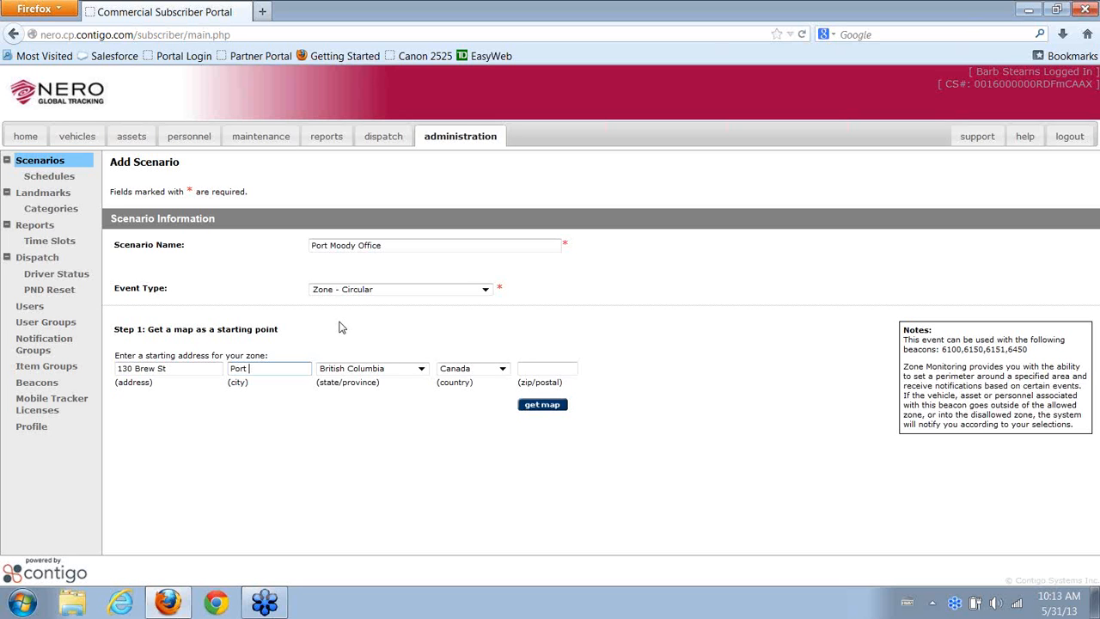
{"action": "type", "text": "Moody"}
{"action": "left_click", "coordinate": [544, 408]}
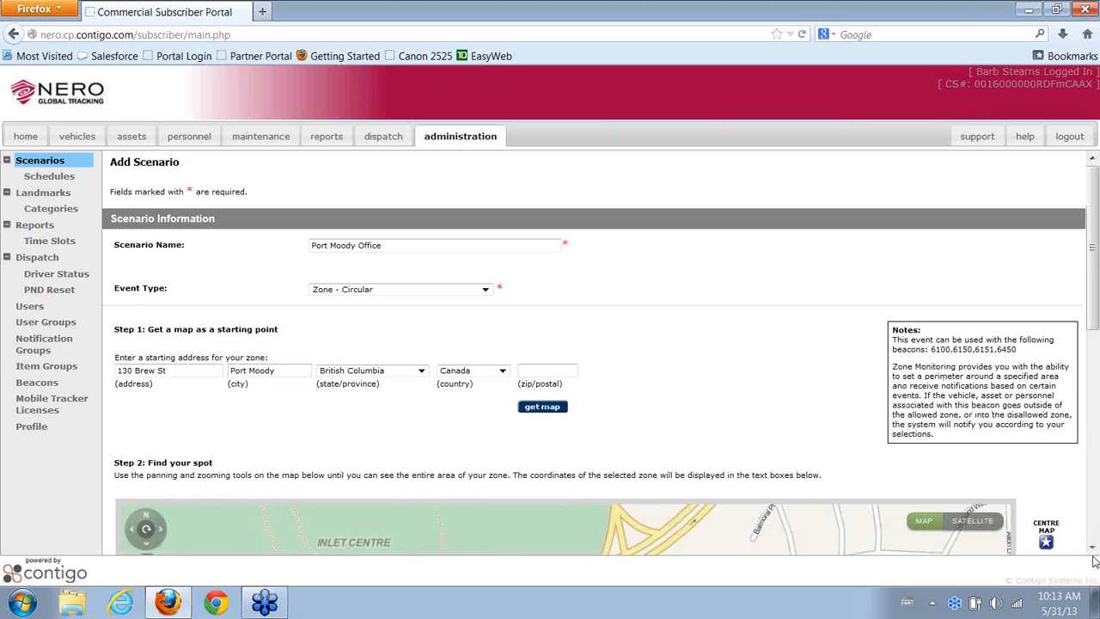
Pan and zoom out the zone map to show Port Moody around Murray St and Barnet Hwy
{"action": "scroll", "coordinate": [1093, 557], "scroll_direction": "down", "scroll_amount": 6}
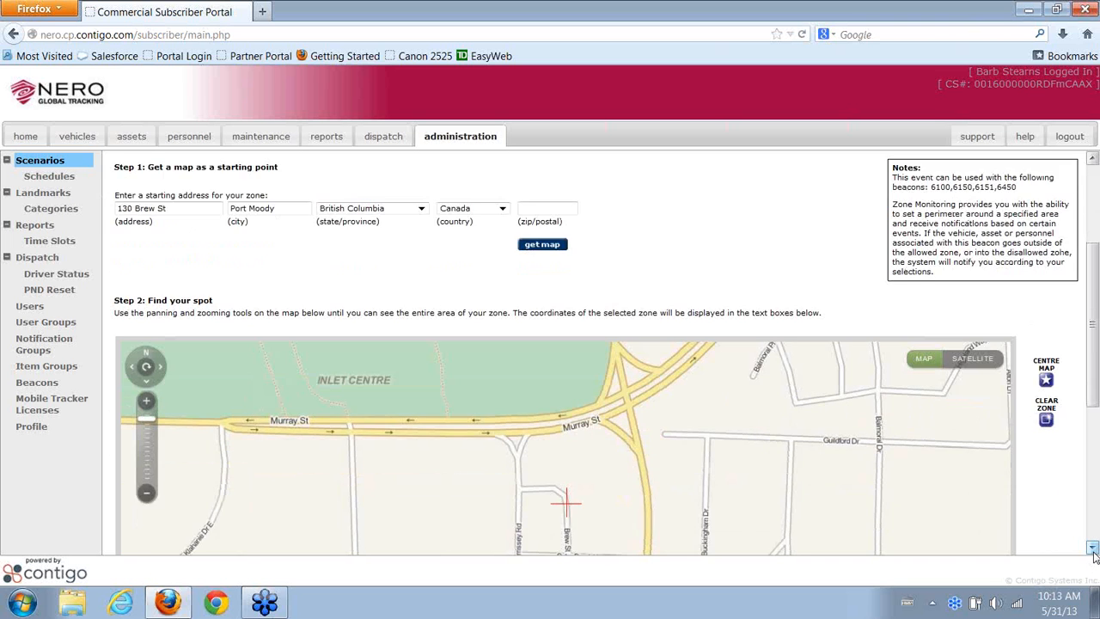
{"action": "scroll", "coordinate": [1093, 556], "scroll_direction": "down", "scroll_amount": 1}
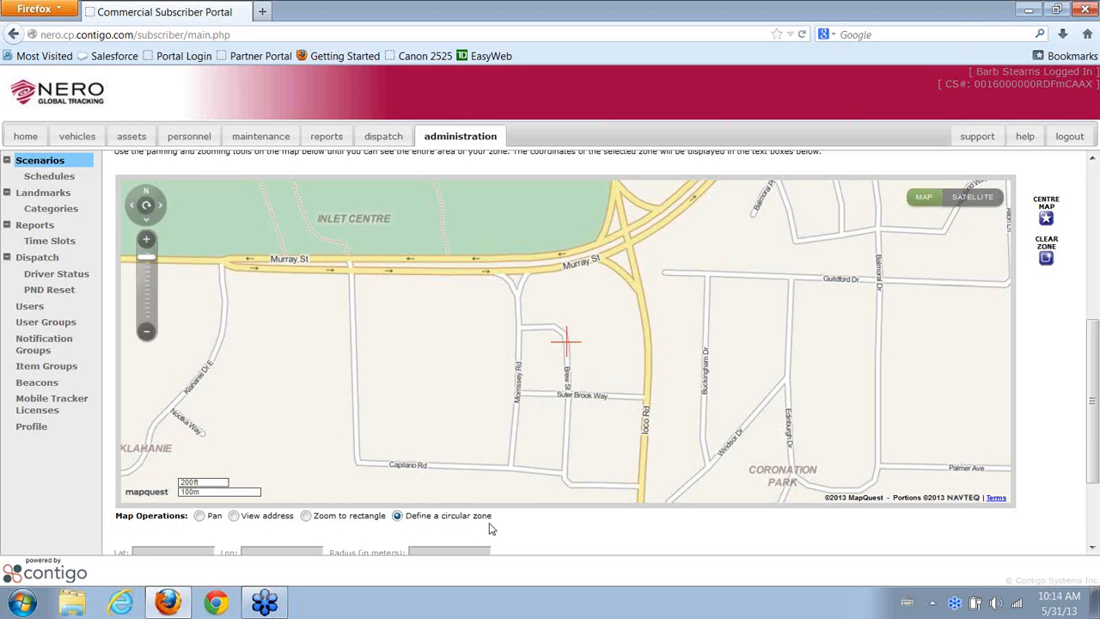
{"action": "left_click", "coordinate": [199, 516]}
{"action": "left_click_drag", "start_coordinate": [413, 388], "coordinate": [391, 357]}
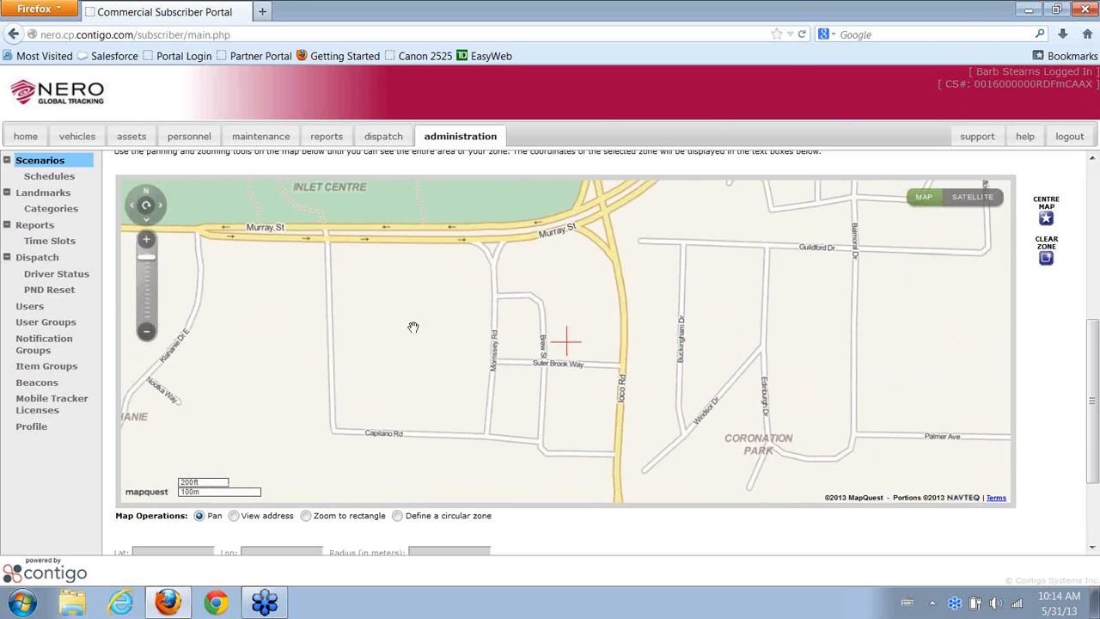
{"action": "scroll", "coordinate": [415, 327], "scroll_direction": "down", "scroll_amount": 1}
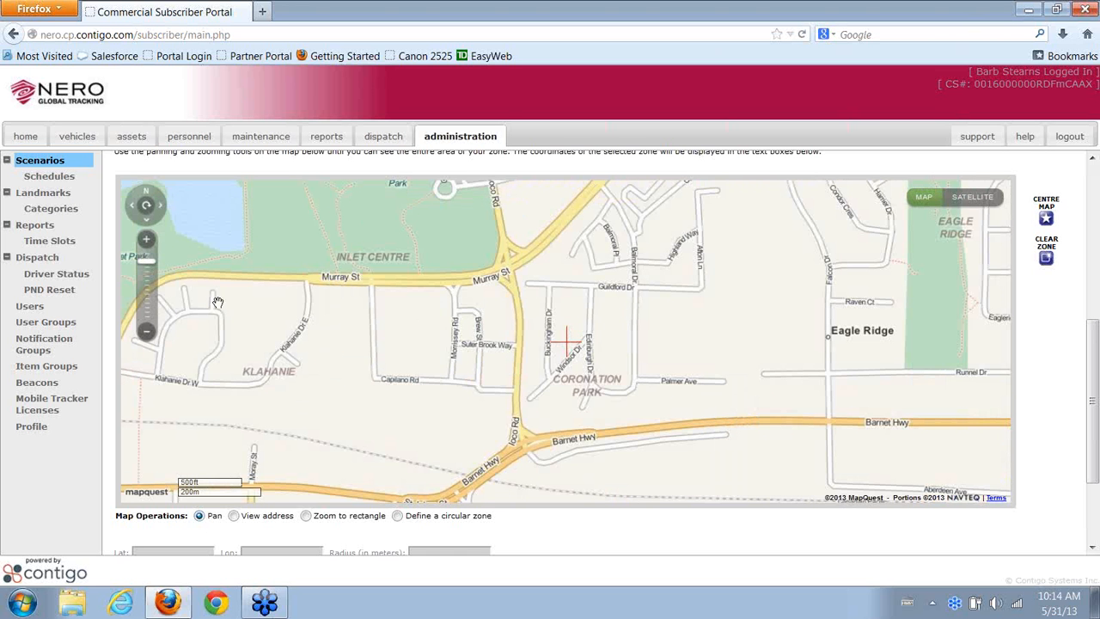
{"action": "left_click", "coordinate": [148, 332]}
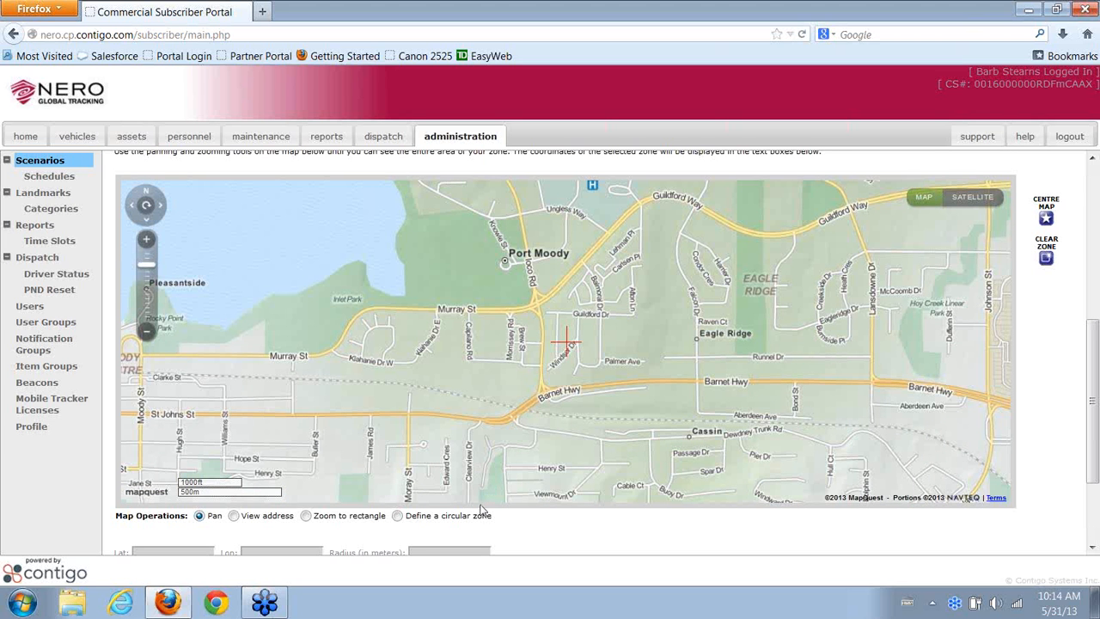
Define a 277 m circular zone centred at 49.28005, -122.82736 near Murray St and Ioco Rd
{"action": "left_click", "coordinate": [397, 517]}
{"action": "left_click_drag", "start_coordinate": [526, 335], "coordinate": [576, 343]}
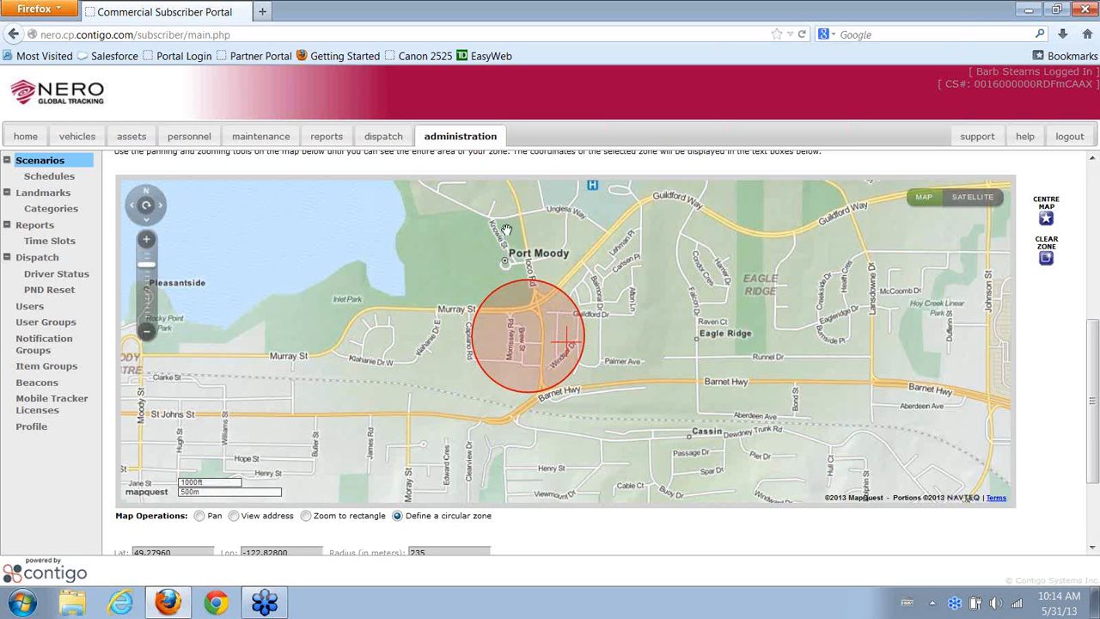
{"action": "left_click", "coordinate": [534, 318]}
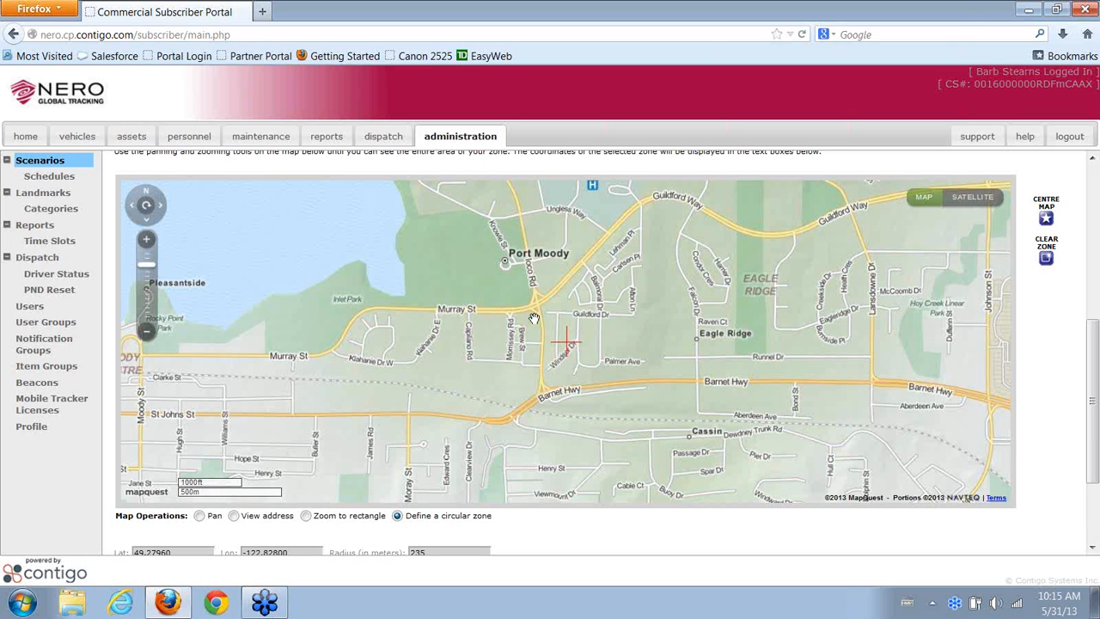
{"action": "left_click_drag", "start_coordinate": [534, 318], "coordinate": [600, 330]}
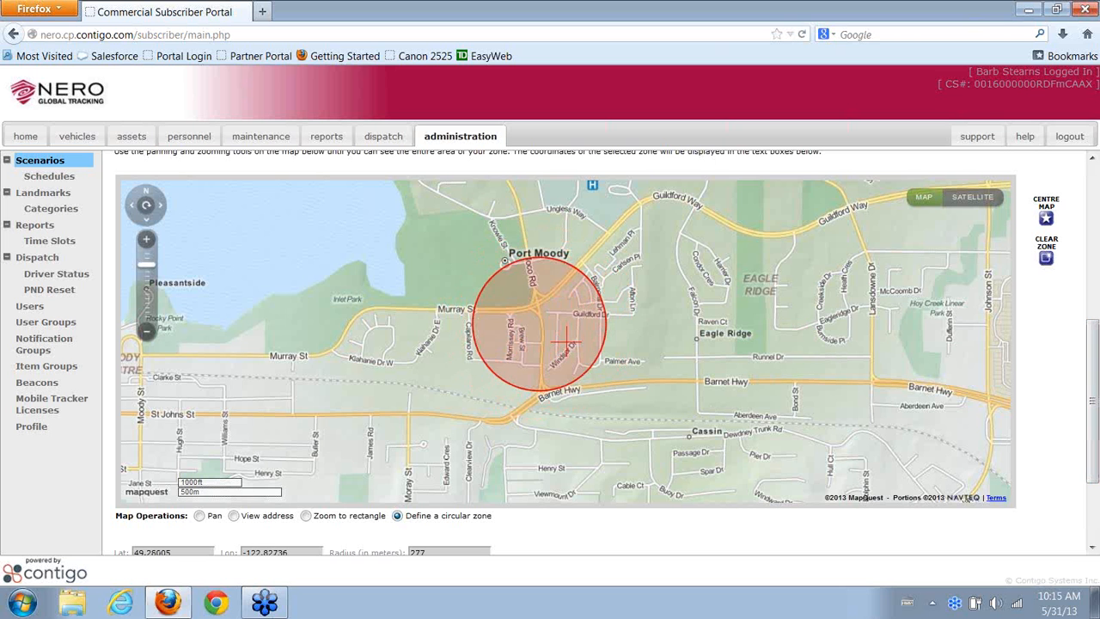
{"action": "left_click", "coordinate": [1092, 548]}
{"action": "middle_click", "coordinate": [1076, 520]}
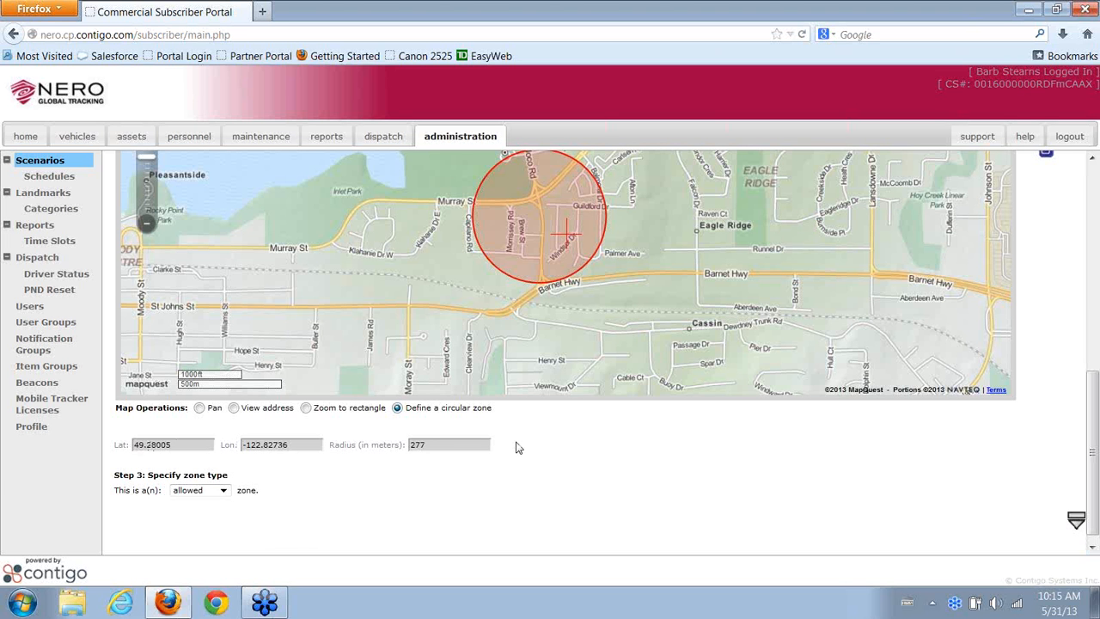
Set the circular zone's type to disallowed and expand the Schedule section
{"action": "left_click", "coordinate": [224, 491]}
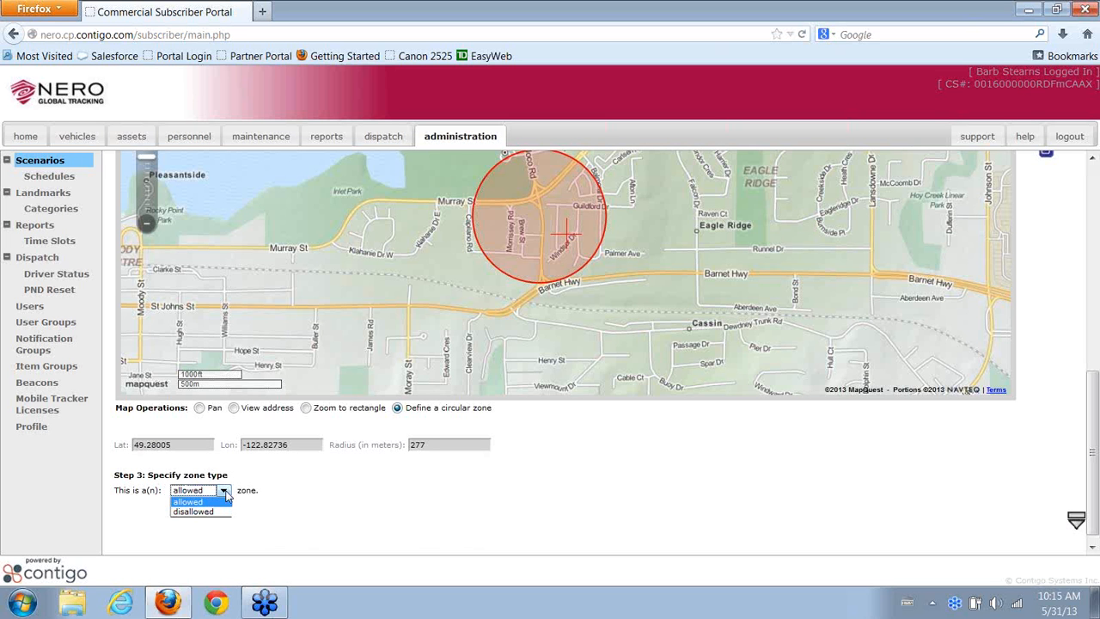
{"action": "left_click", "coordinate": [226, 494]}
{"action": "left_click", "coordinate": [226, 495]}
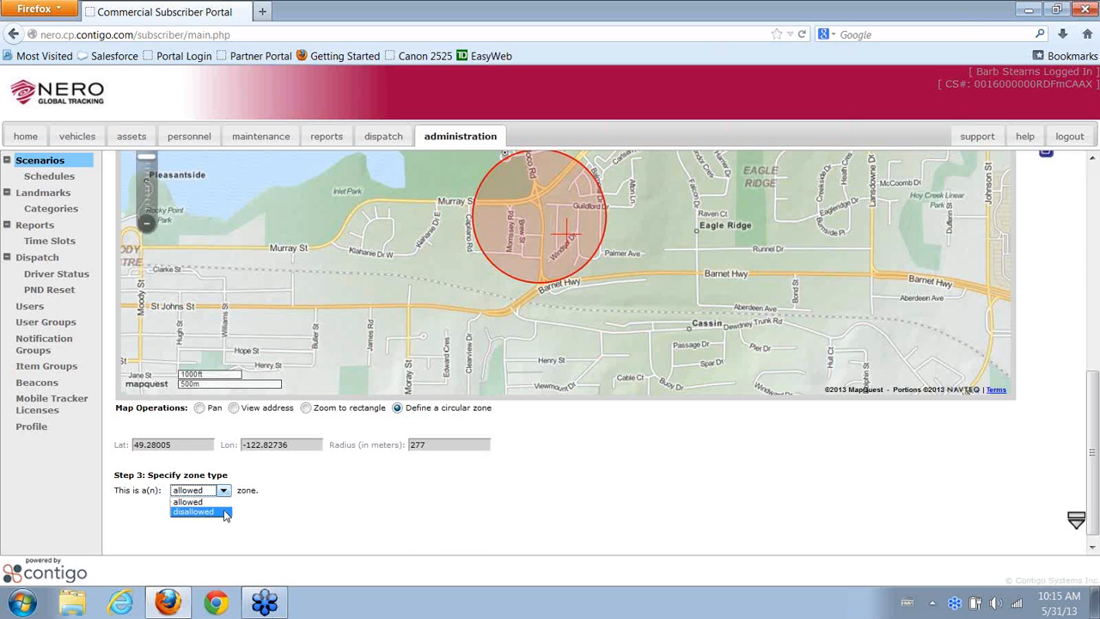
{"action": "left_click", "coordinate": [223, 512]}
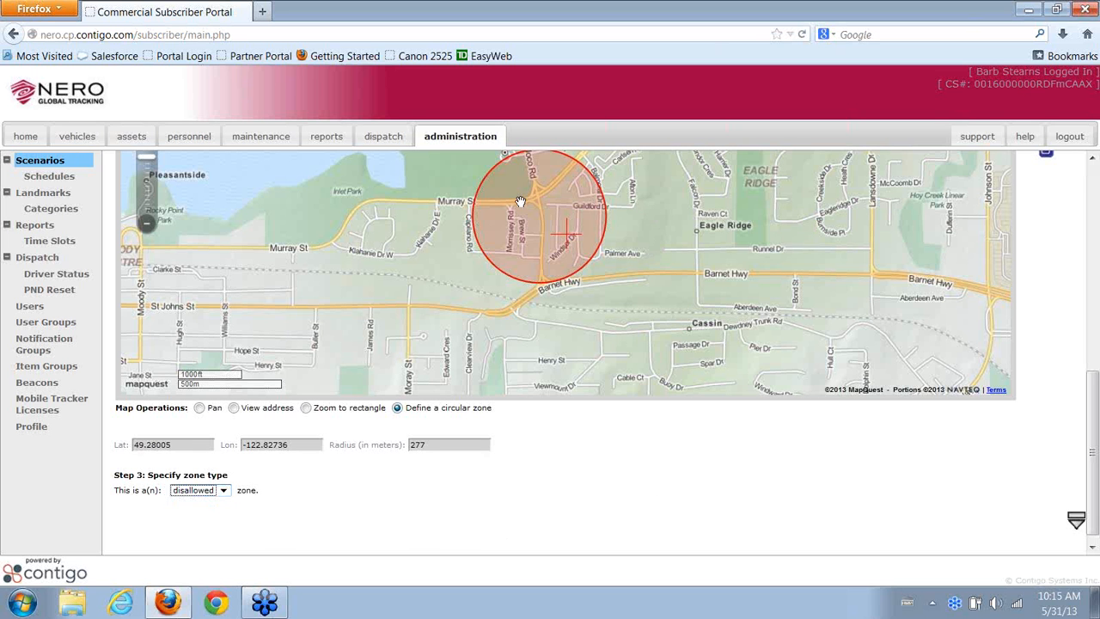
{"action": "left_click", "coordinate": [1075, 522]}
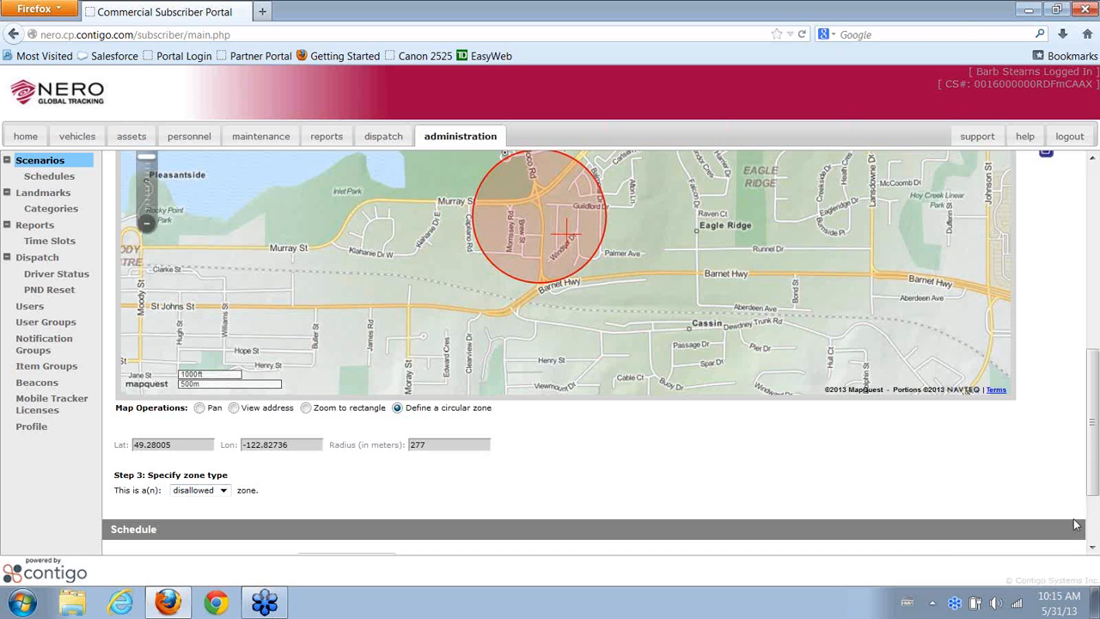
Select the existing 24 x 7 schedule for the zone
{"action": "scroll", "coordinate": [1048, 496], "scroll_direction": "down", "scroll_amount": 2}
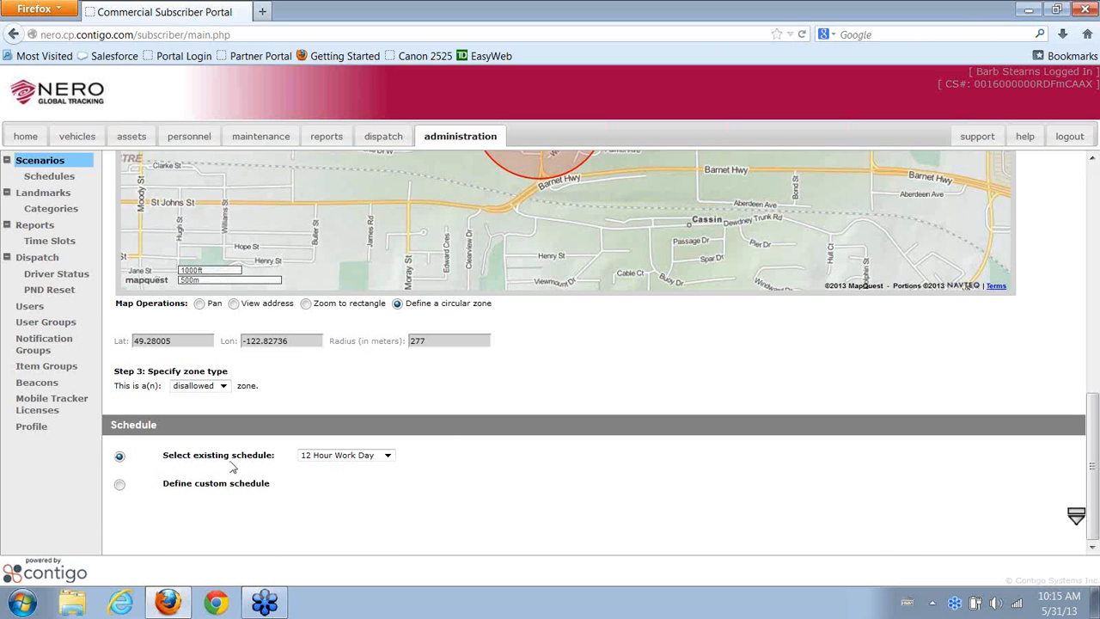
{"action": "left_click", "coordinate": [395, 460]}
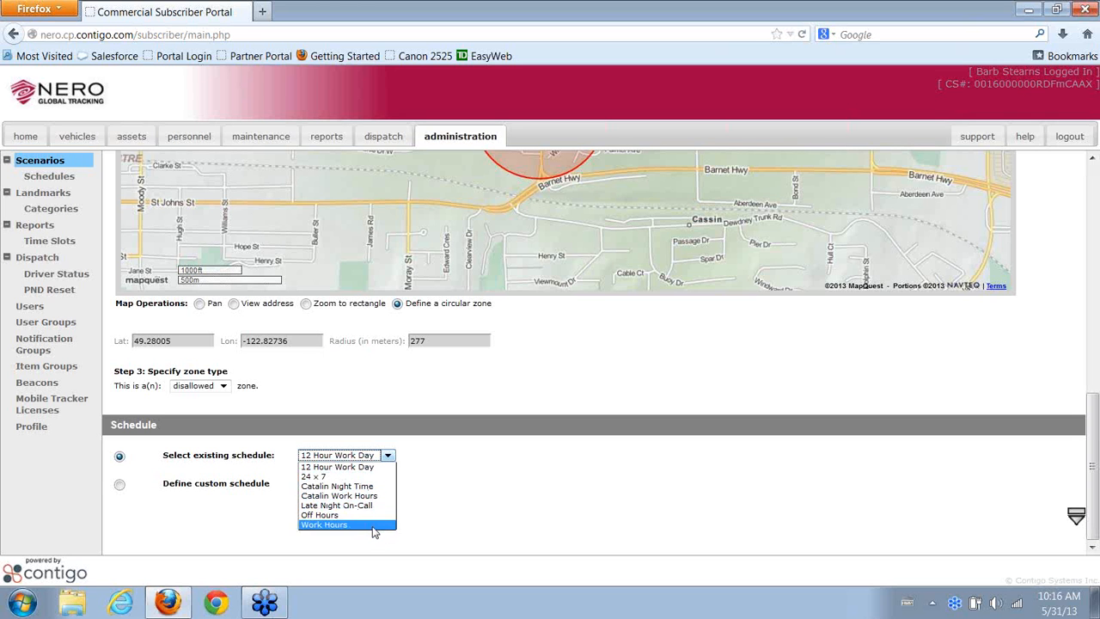
{"action": "left_click", "coordinate": [368, 478]}
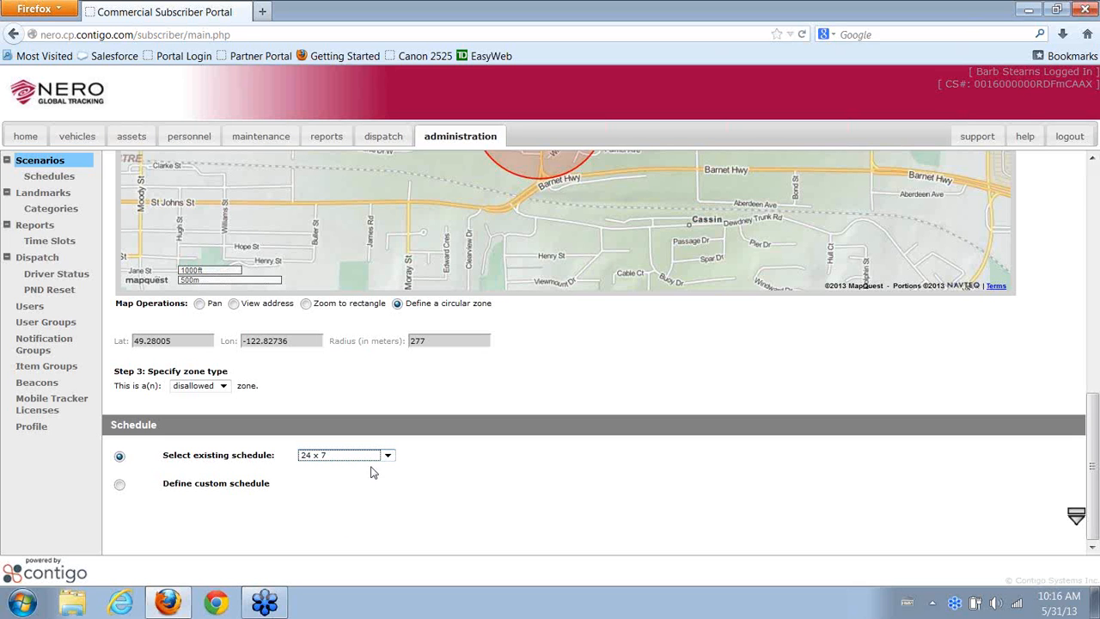
{"action": "left_click", "coordinate": [386, 456]}
{"action": "left_click", "coordinate": [388, 455]}
Try a custom schedule with Monday to Friday days and a limited time range
{"action": "left_click", "coordinate": [120, 485]}
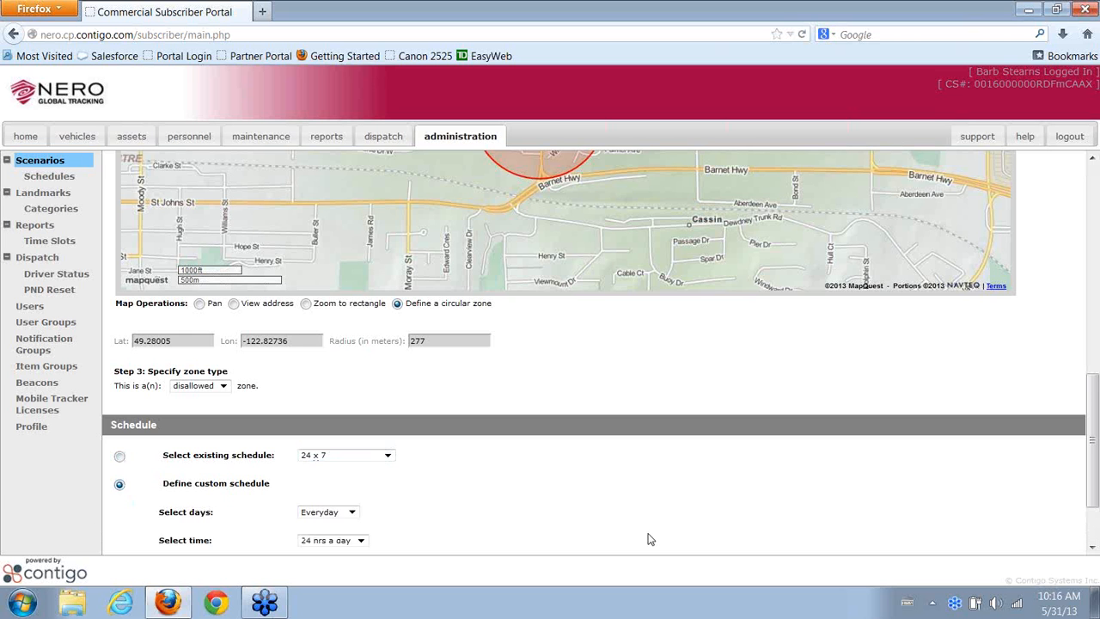
{"action": "scroll", "coordinate": [623, 509], "scroll_direction": "down", "scroll_amount": 2}
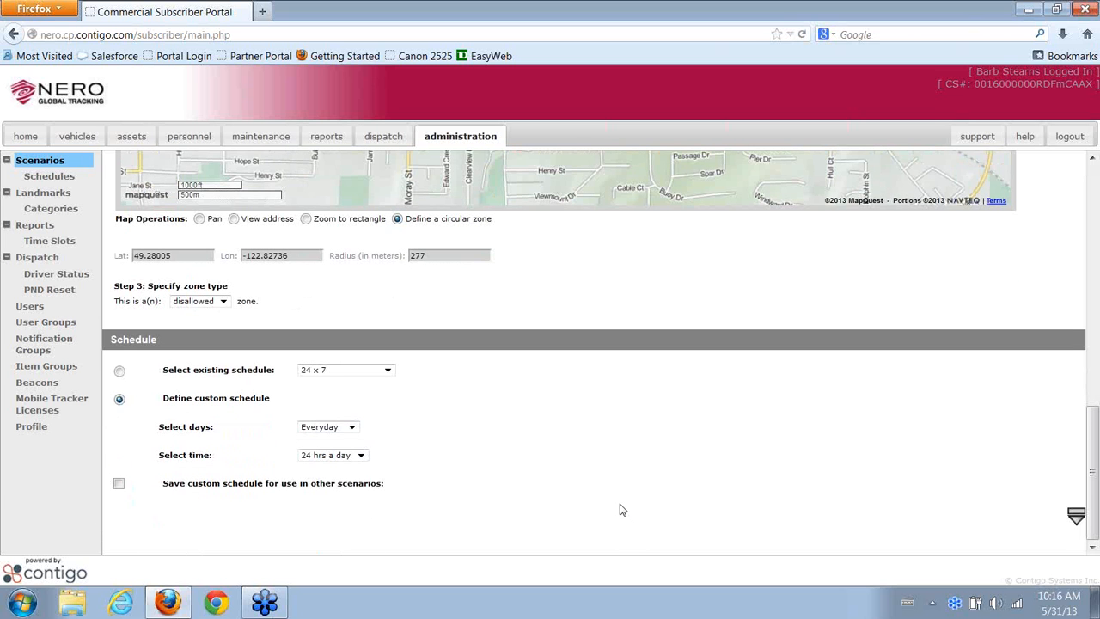
{"action": "left_click", "coordinate": [348, 429]}
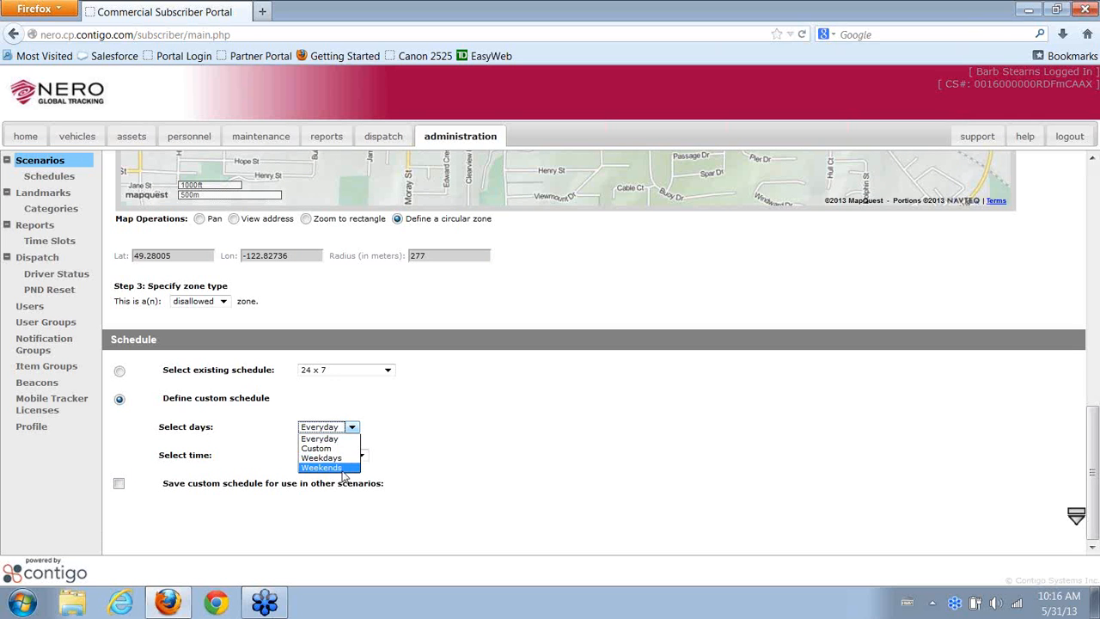
{"action": "left_click", "coordinate": [325, 448]}
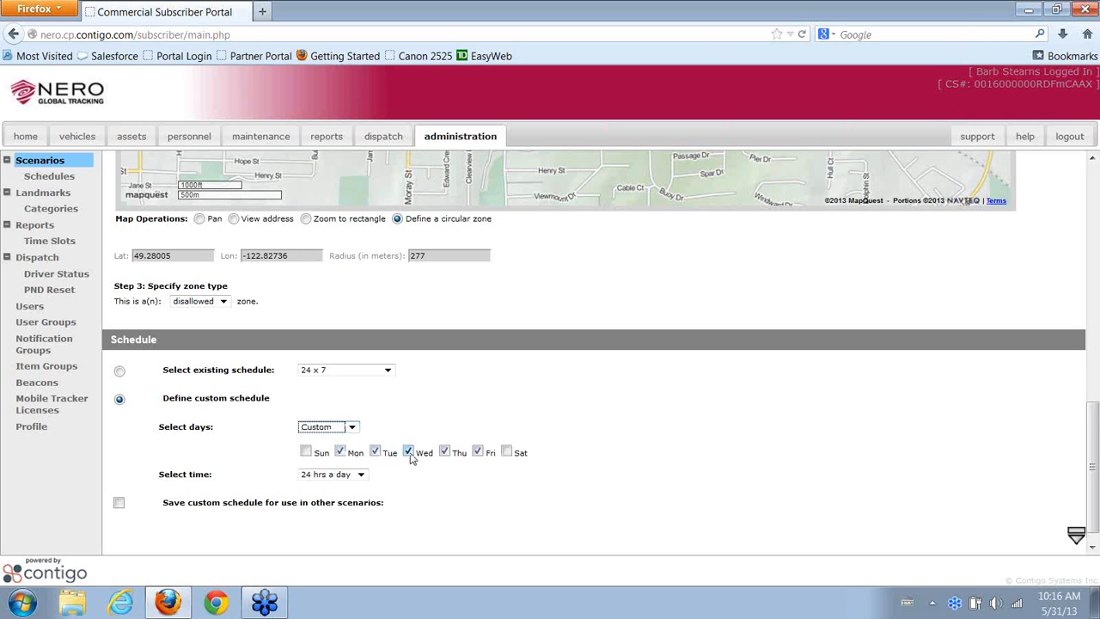
{"action": "left_click", "coordinate": [361, 477]}
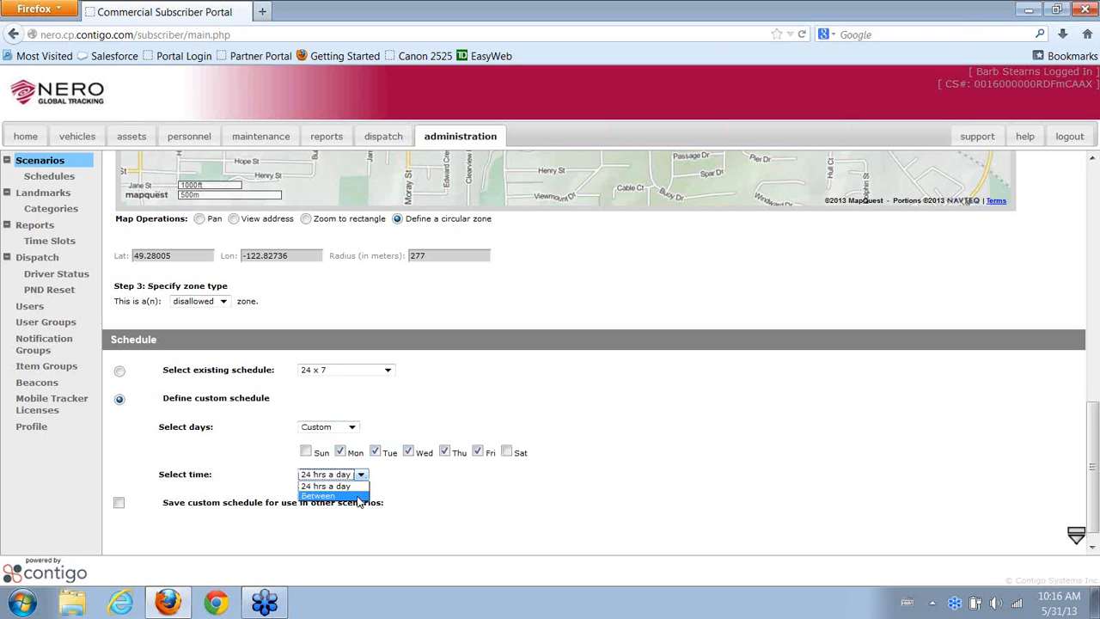
{"action": "left_click", "coordinate": [359, 496]}
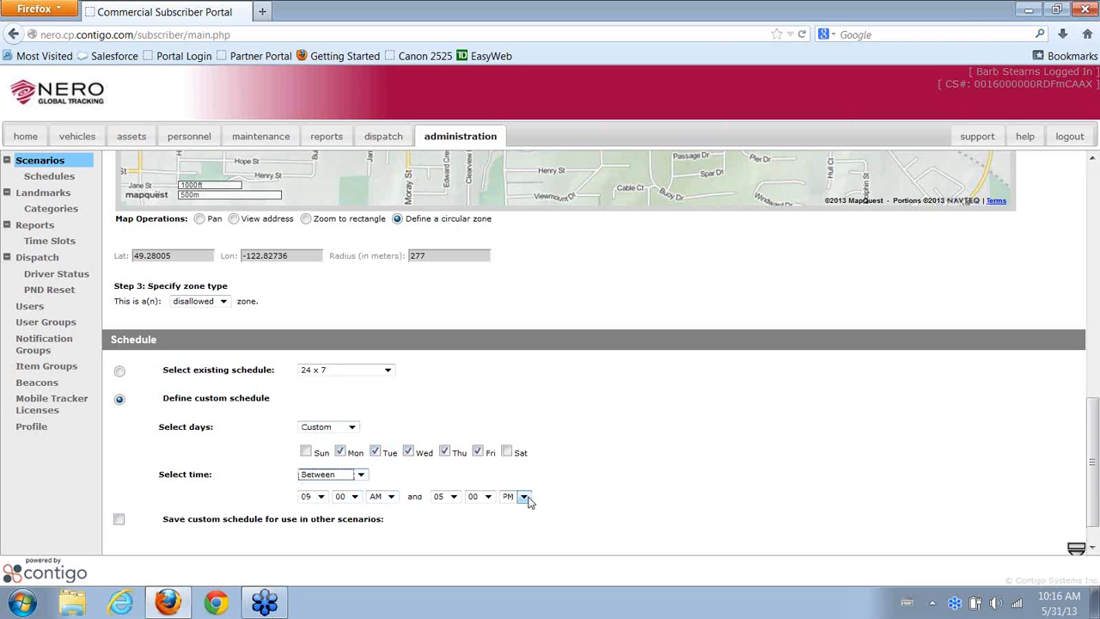
{"action": "scroll", "coordinate": [599, 496], "scroll_direction": "down", "scroll_amount": 1}
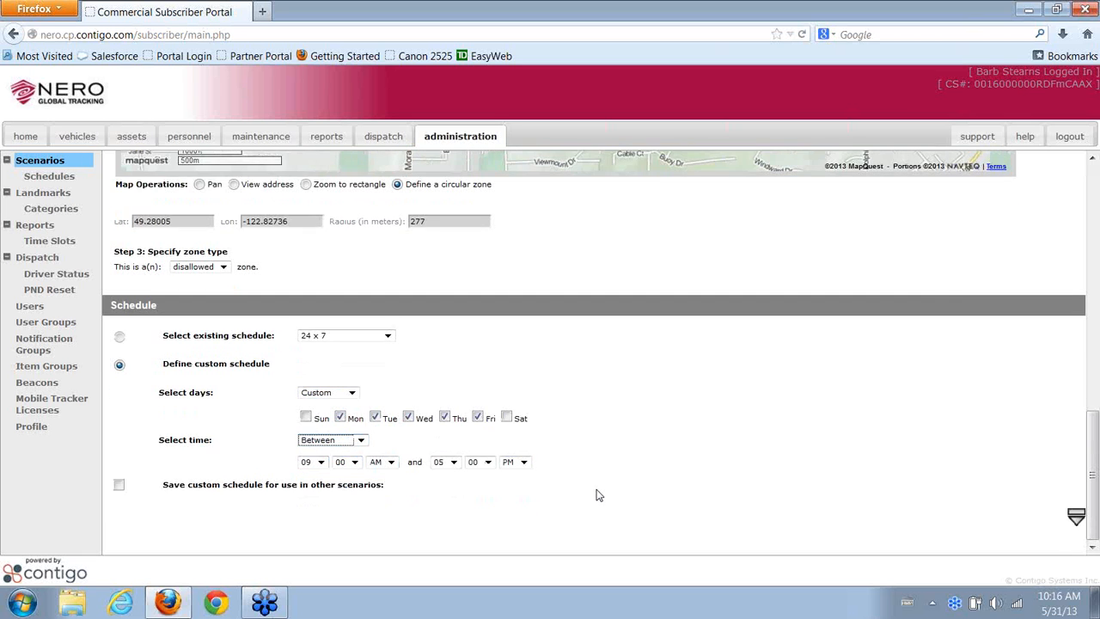
Revert to the existing 24 x 7 schedule and expand the Notification section
{"action": "left_click", "coordinate": [389, 335]}
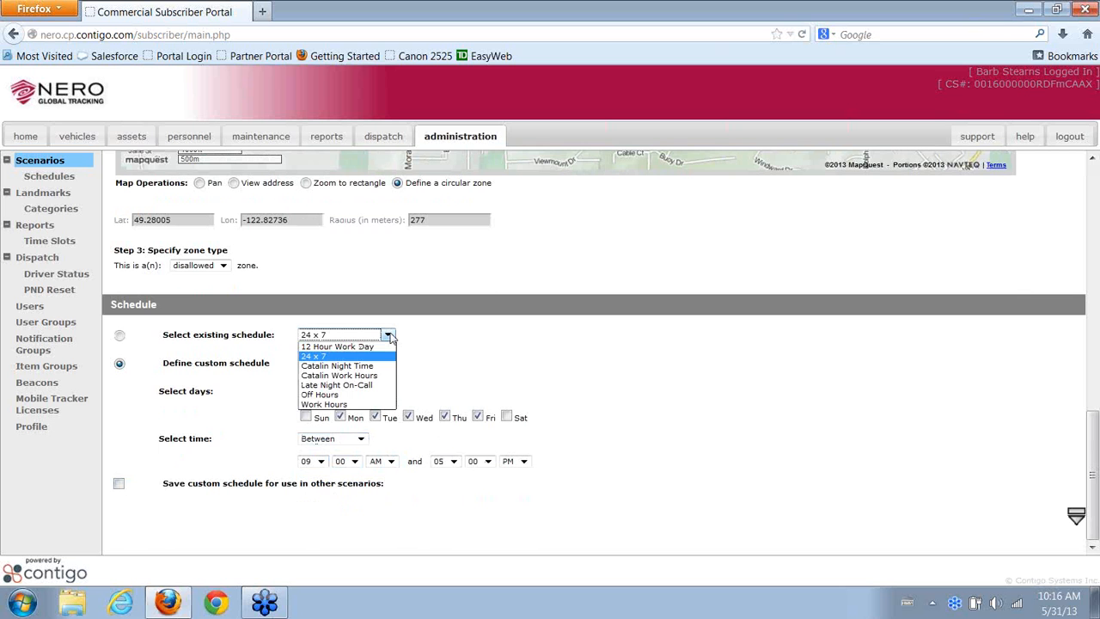
{"action": "left_click", "coordinate": [387, 336]}
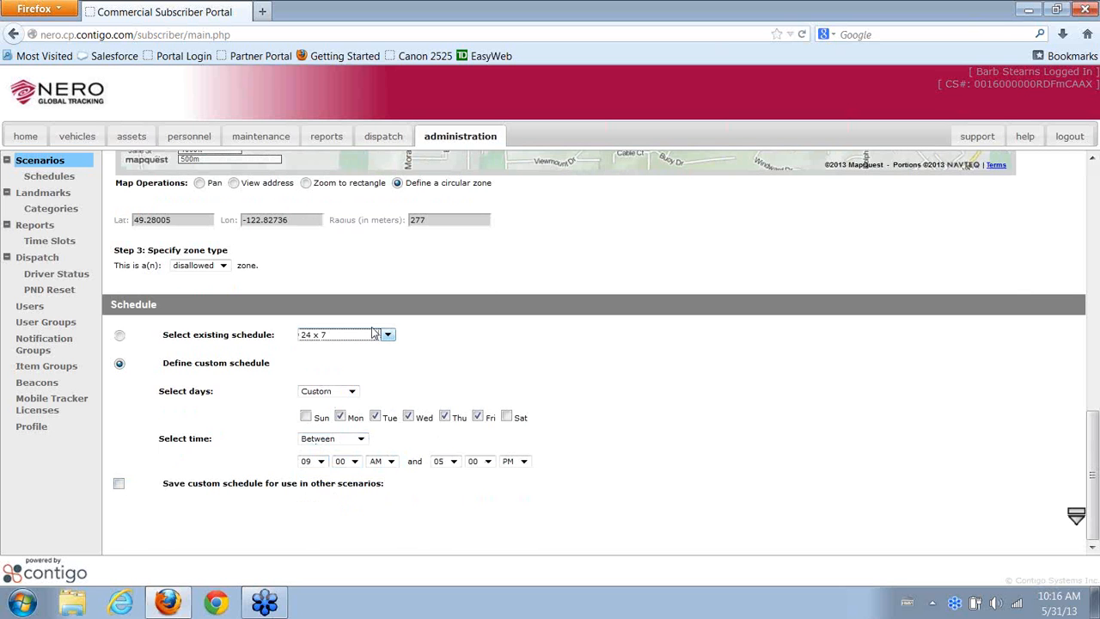
{"action": "left_click", "coordinate": [120, 335]}
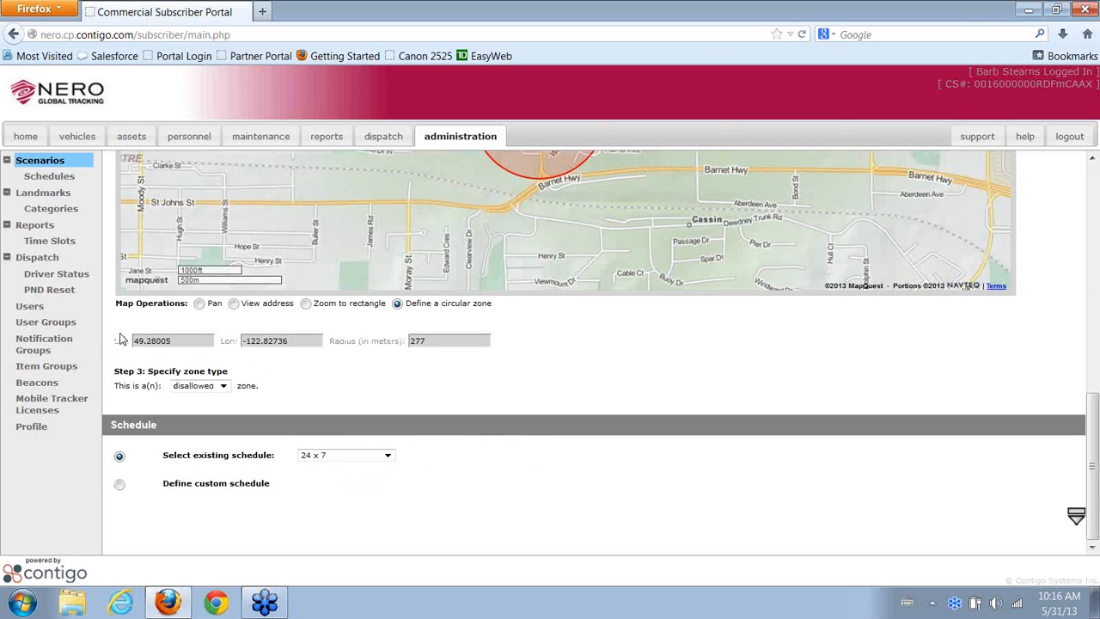
{"action": "left_click", "coordinate": [1076, 518]}
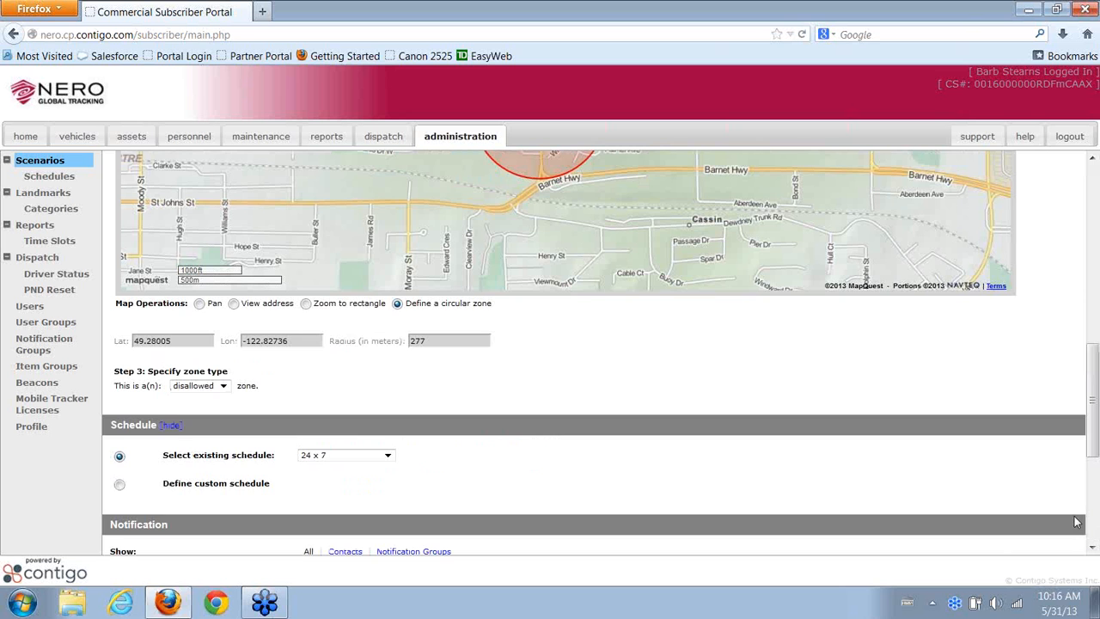
Move the contact's e-mail and mobile phone entries into the notification recipients list
{"action": "scroll", "coordinate": [1033, 482], "scroll_direction": "down", "scroll_amount": 5}
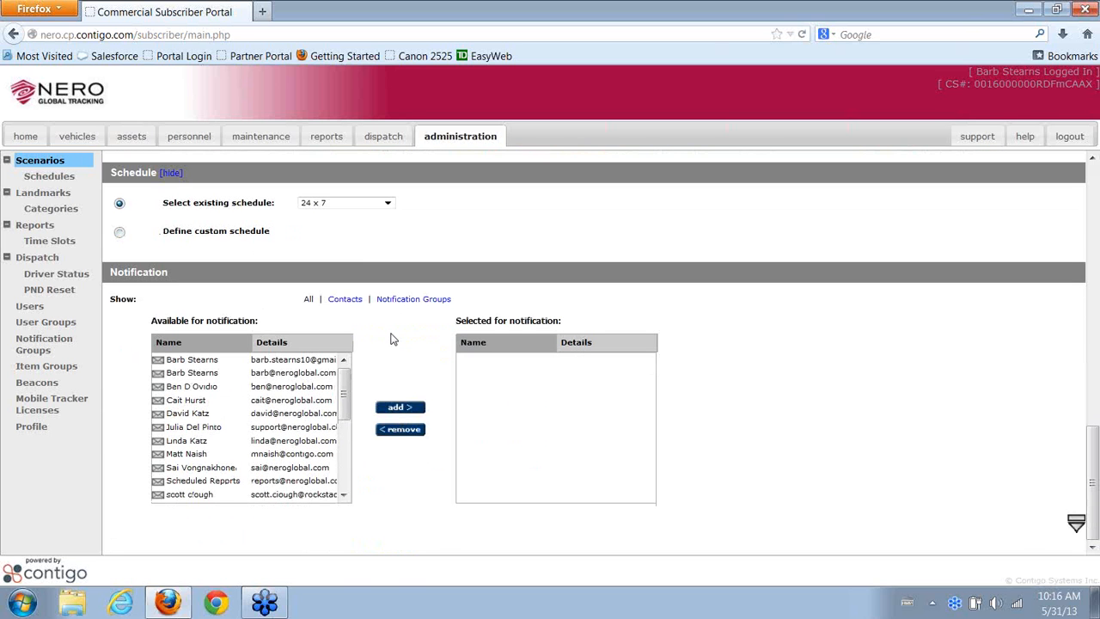
{"action": "left_click", "coordinate": [274, 373]}
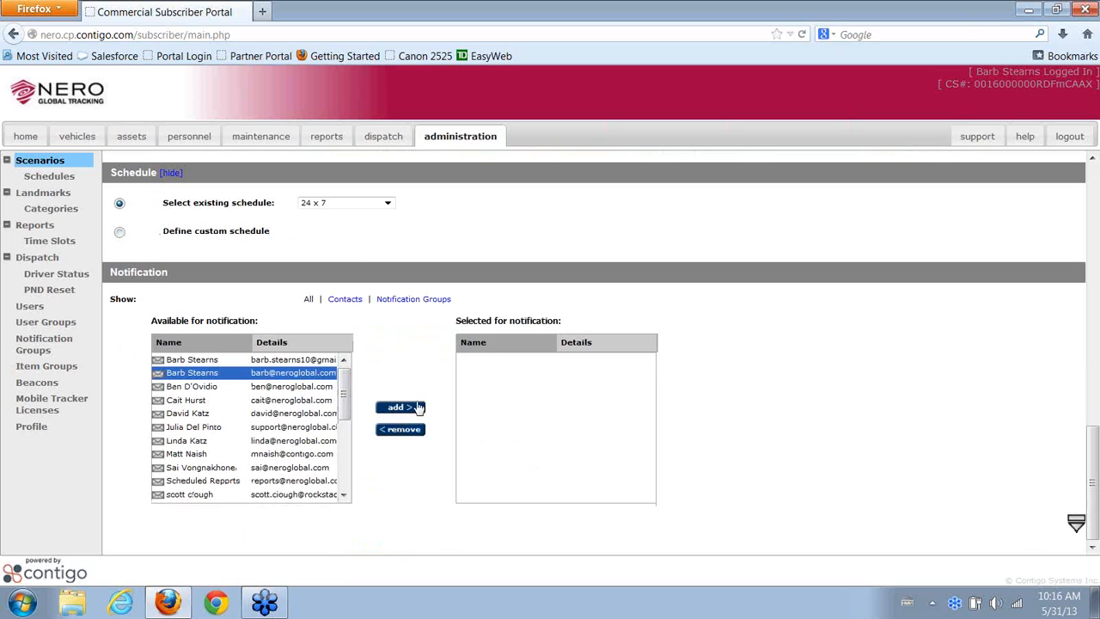
{"action": "left_click", "coordinate": [418, 407]}
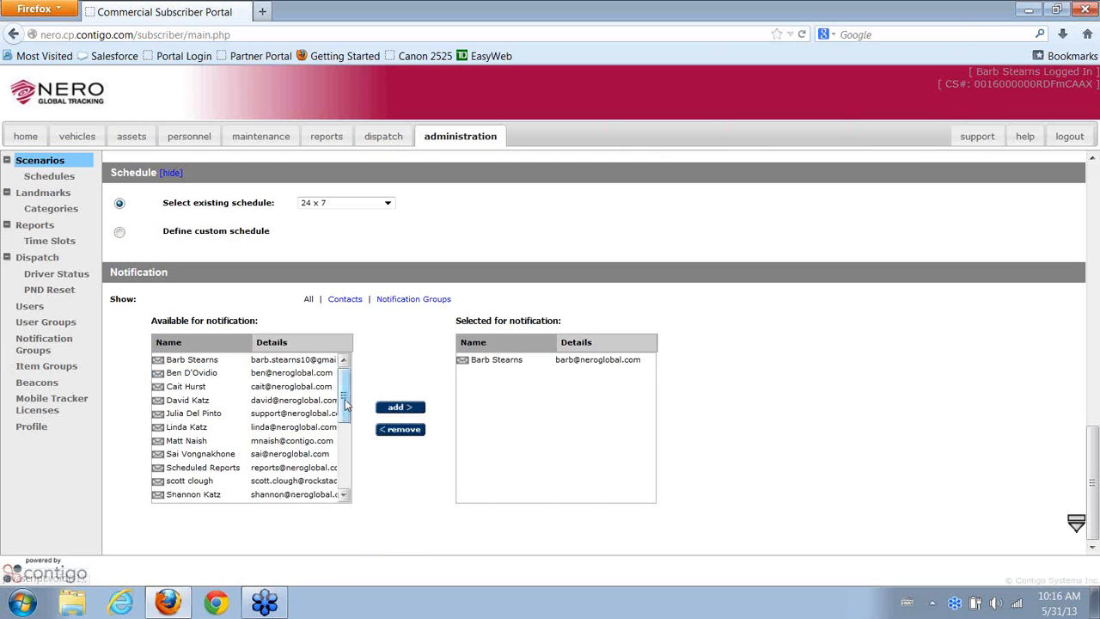
{"action": "left_click_drag", "start_coordinate": [345, 399], "coordinate": [344, 436]}
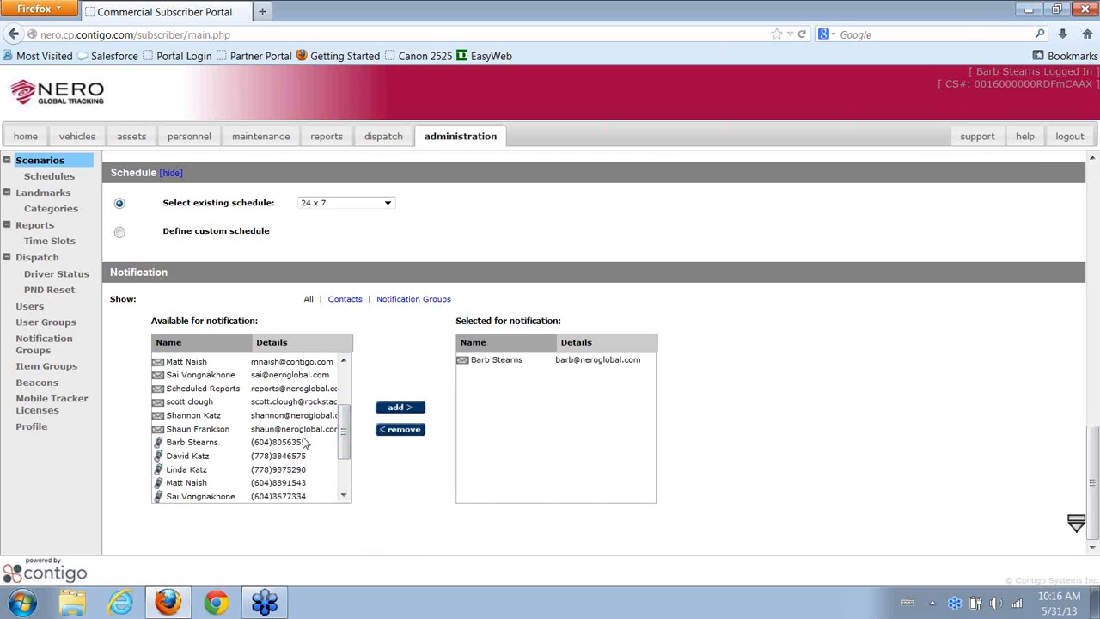
{"action": "left_click", "coordinate": [257, 441]}
{"action": "left_click", "coordinate": [418, 409]}
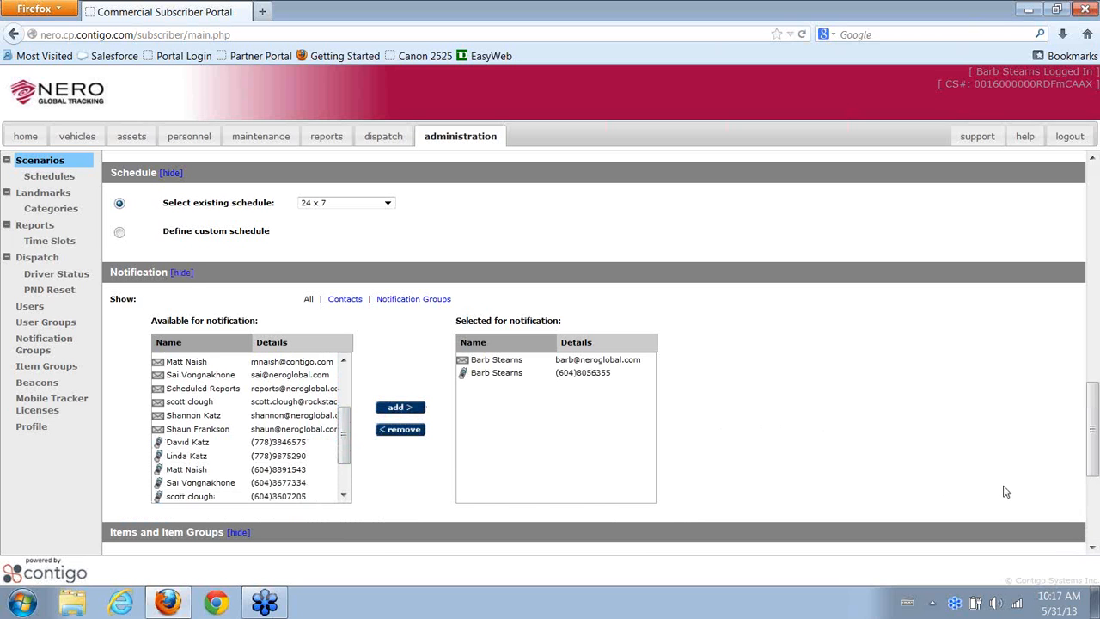
{"action": "scroll", "coordinate": [1001, 477], "scroll_direction": "down", "scroll_amount": 3}
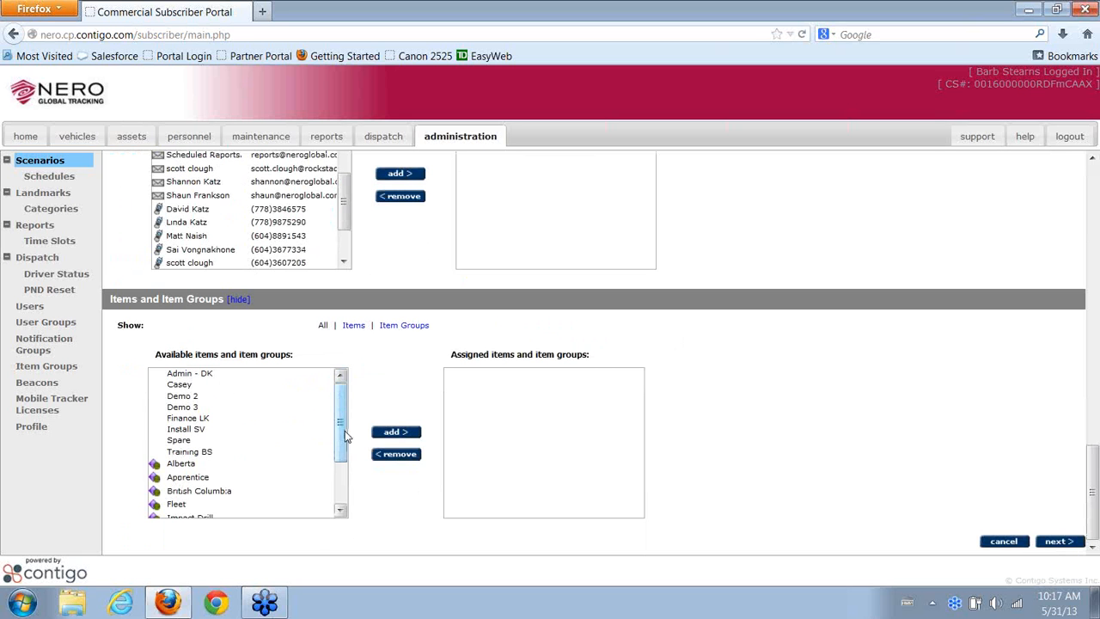
Add the Vehicles item group to the scenario and continue to the confirmation page
{"action": "left_click_drag", "start_coordinate": [339, 434], "coordinate": [340, 503]}
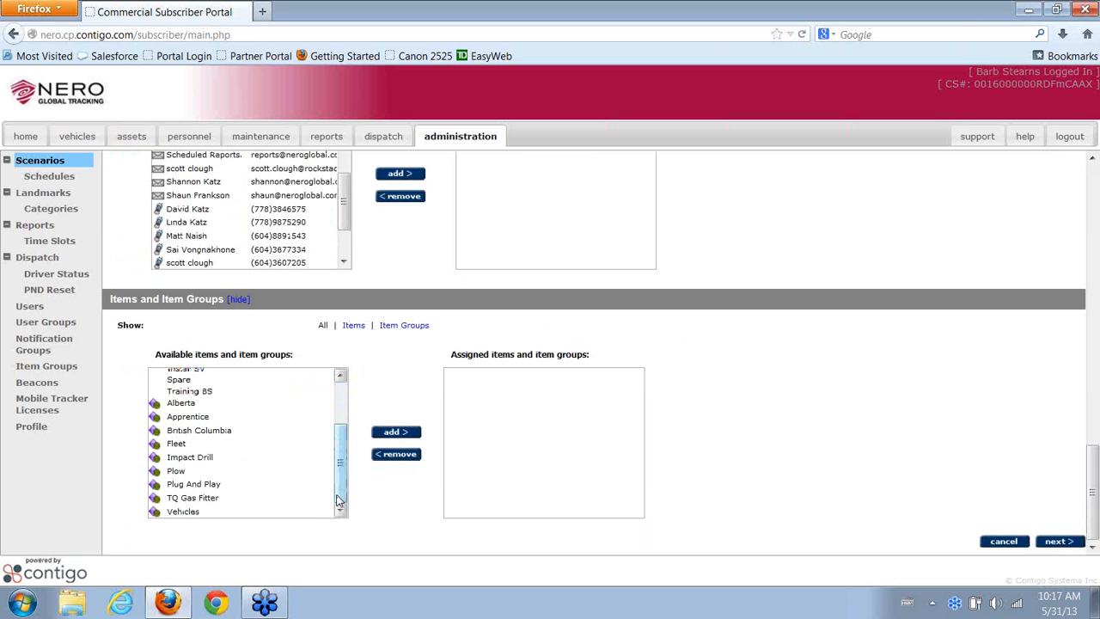
{"action": "left_click", "coordinate": [211, 513]}
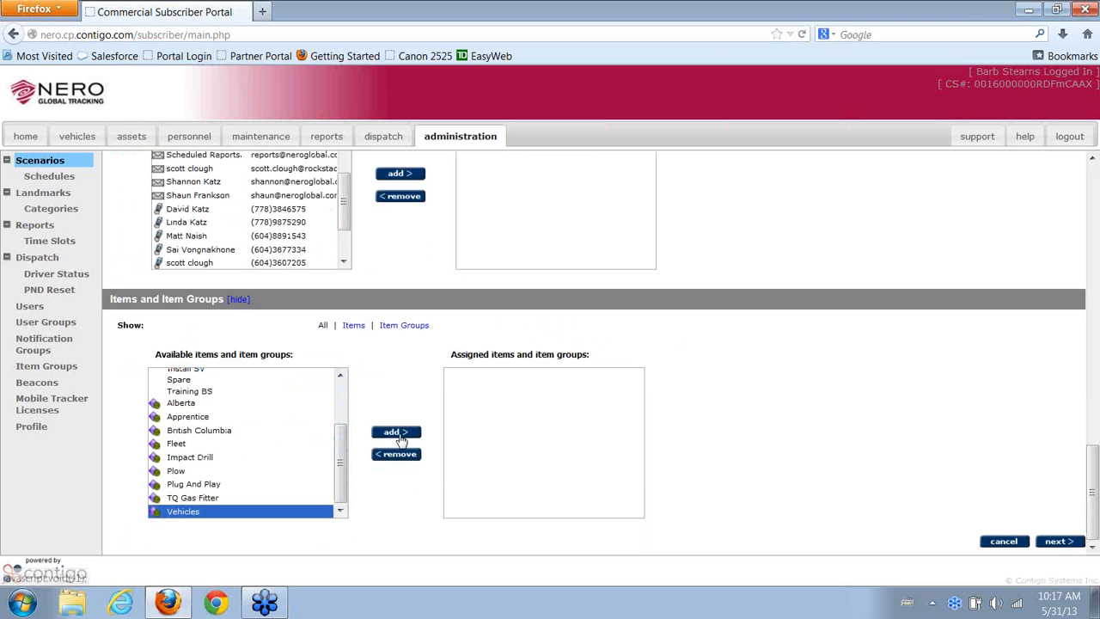
{"action": "left_click", "coordinate": [397, 434]}
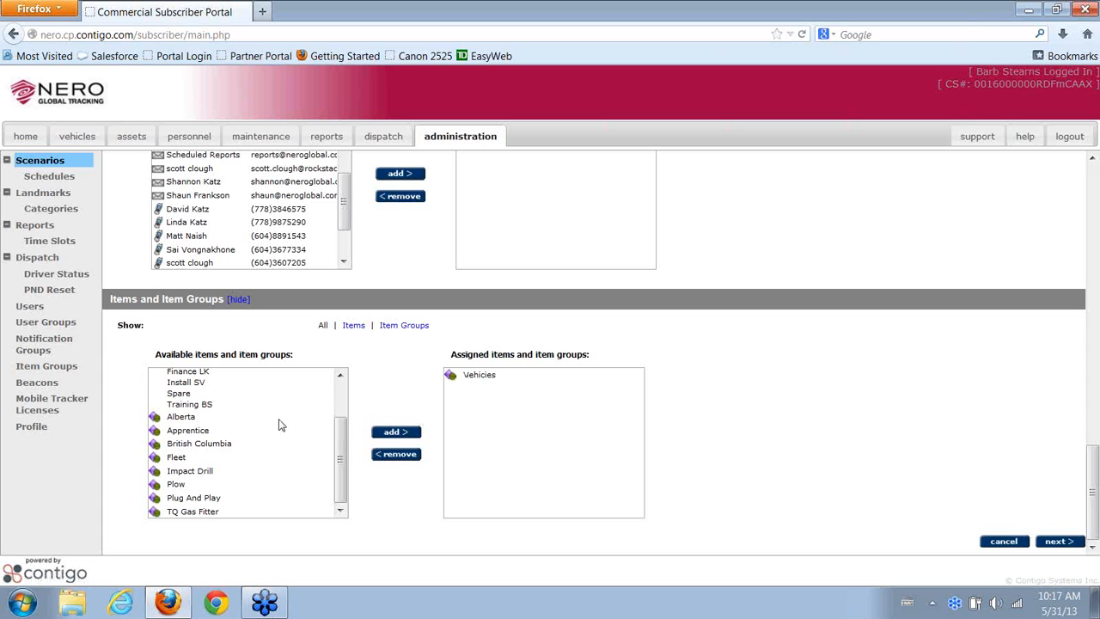
{"action": "left_click", "coordinate": [184, 460]}
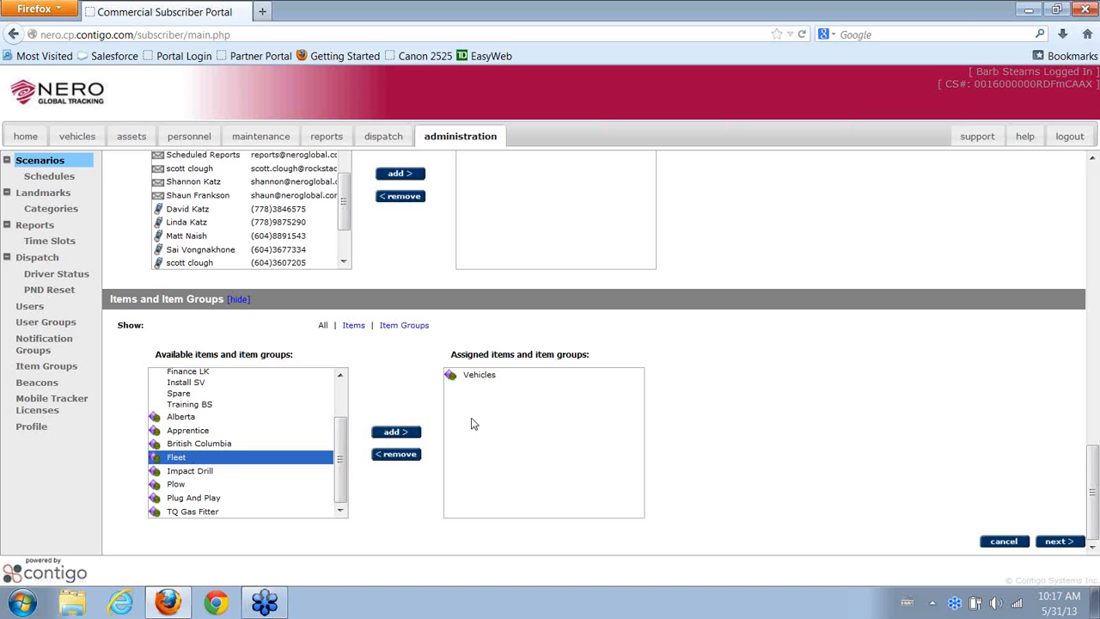
{"action": "left_click", "coordinate": [195, 486]}
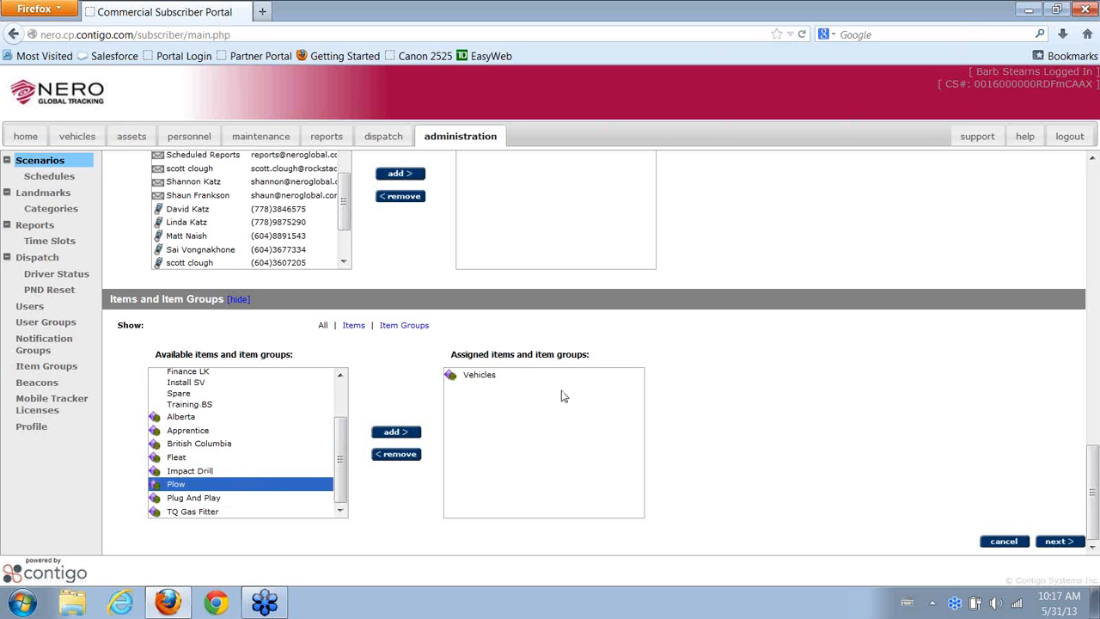
{"action": "left_click", "coordinate": [1057, 541]}
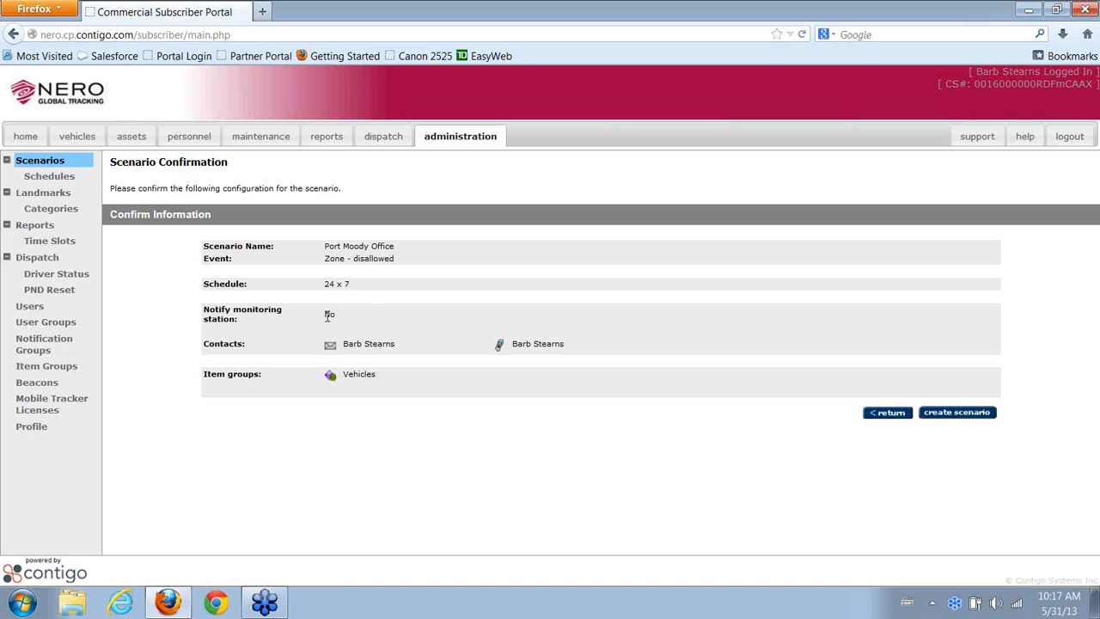
Create the Port Moody Office scenario with Zone - disallowed, 24 x 7 and Vehicles
{"action": "left_click", "coordinate": [953, 421]}
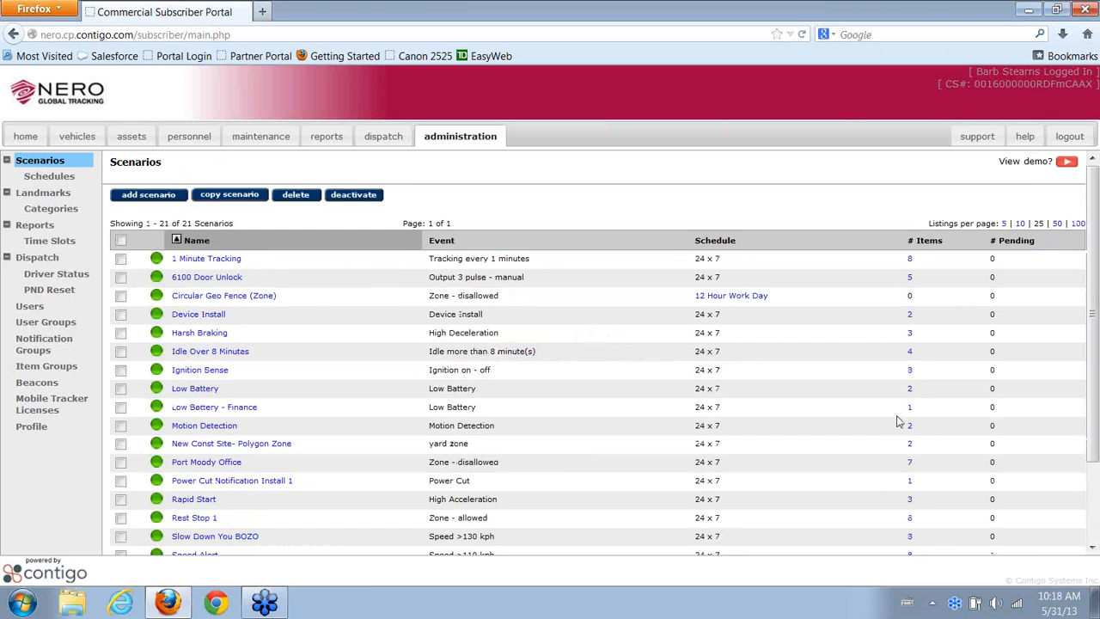
Check the Port Moody Office entry and its 7 assigned items in the scenarios list
{"action": "scroll", "coordinate": [602, 353], "scroll_direction": "down", "scroll_amount": 2}
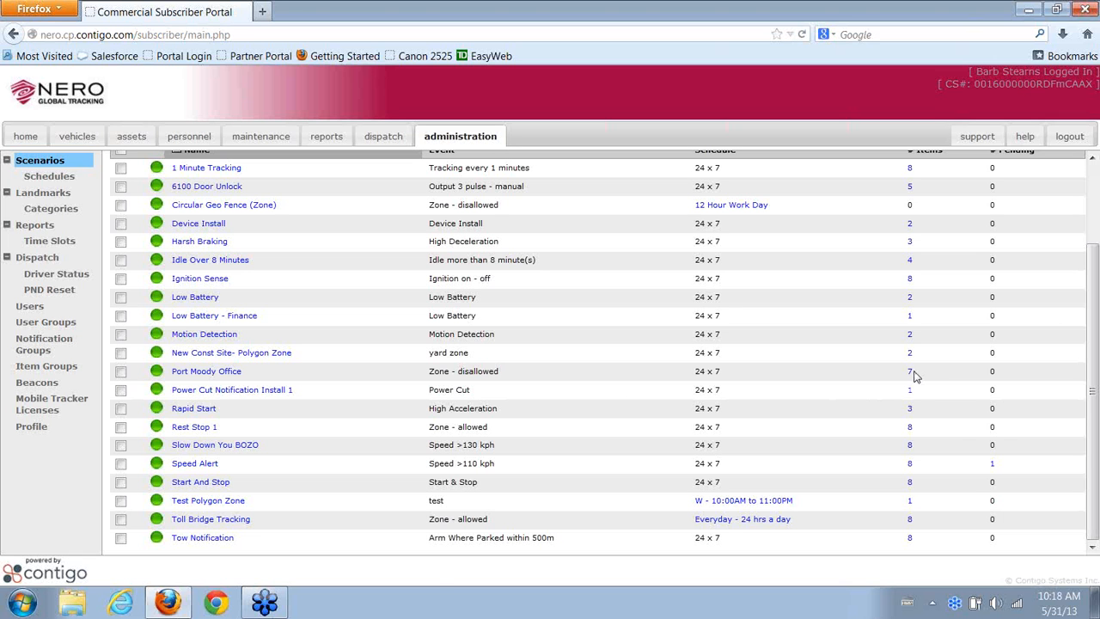
{"action": "mouse_move", "coordinate": [913, 376]}
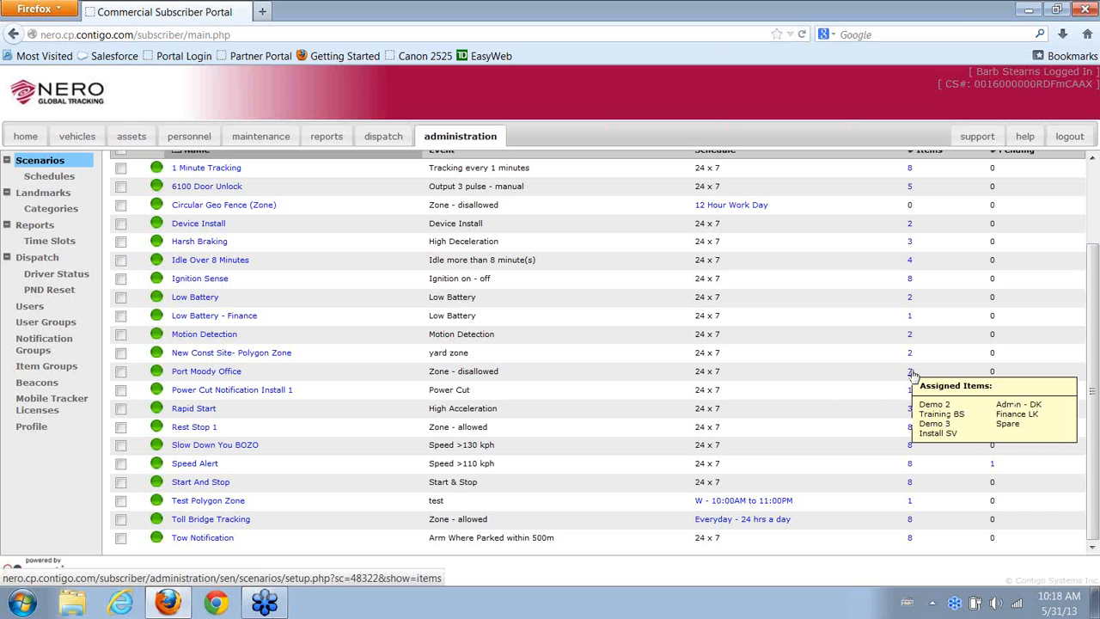
{"action": "scroll", "coordinate": [490, 379], "scroll_direction": "up", "scroll_amount": 2}
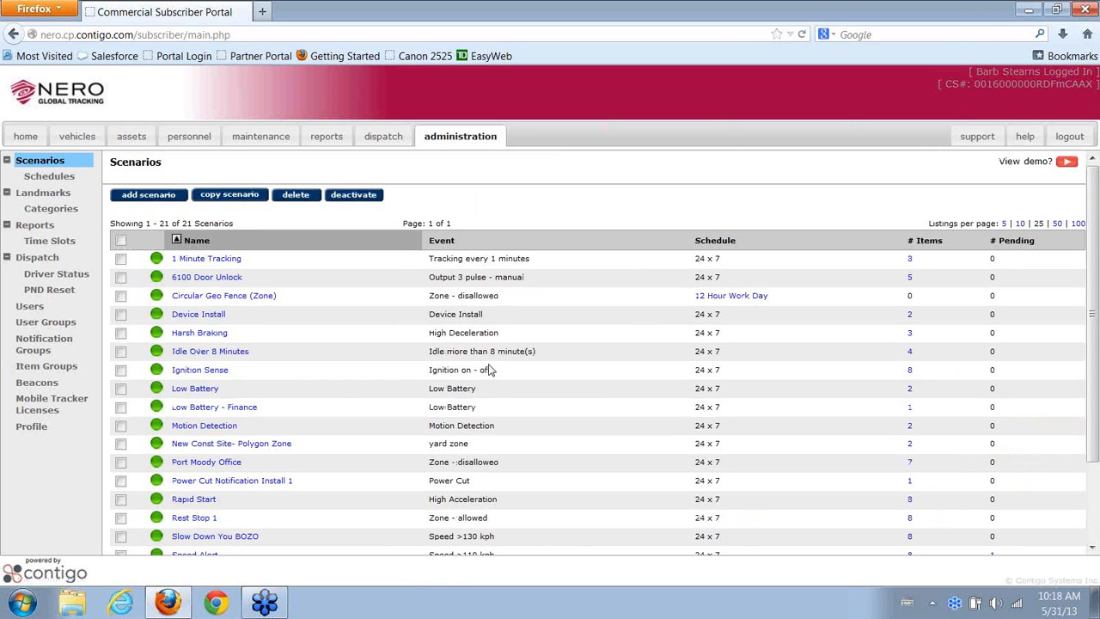
Start a new scenario named 'Polygon Zone' with event type Zone - Polygons
{"action": "left_click", "coordinate": [155, 194]}
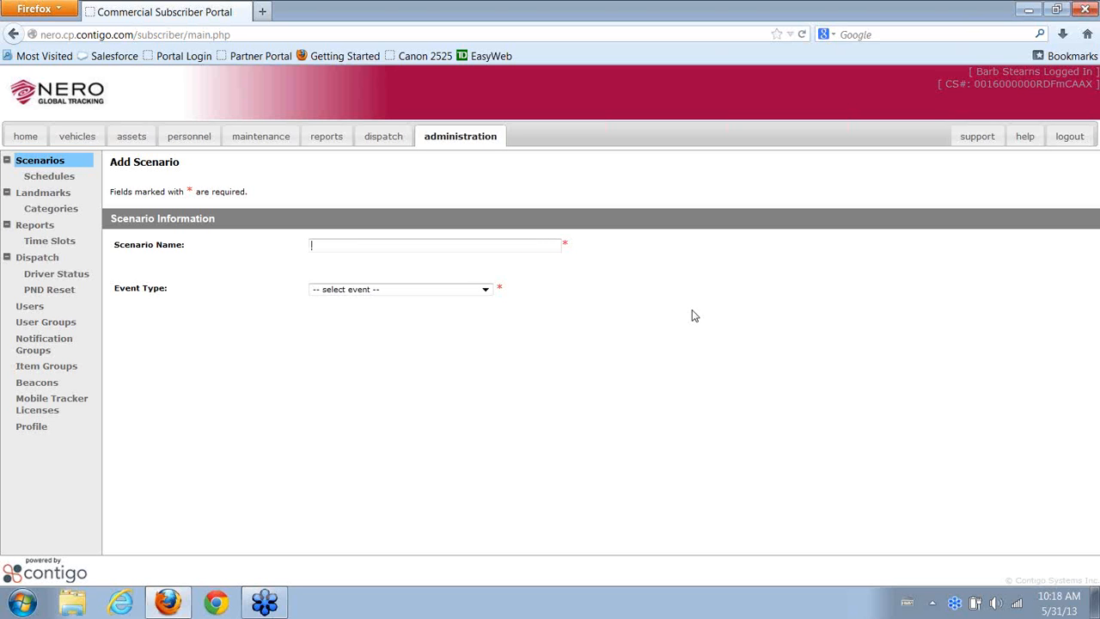
{"action": "type", "text": "Plo"}
{"action": "key", "text": "BackSpace"}
{"action": "key", "text": "BackSpace"}
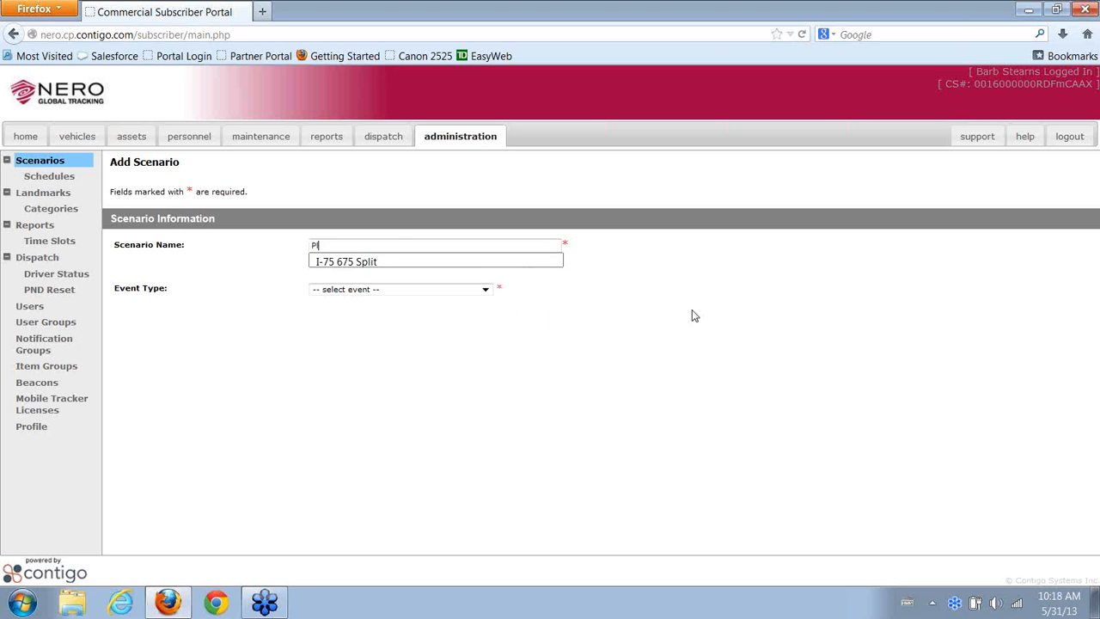
{"action": "type", "text": "olygon"}
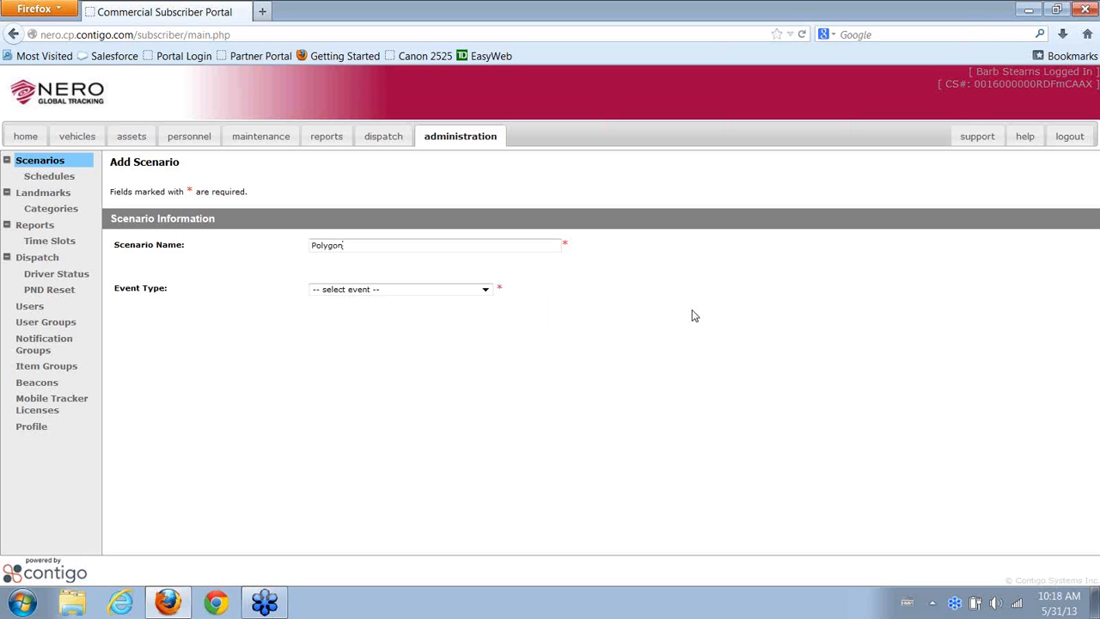
{"action": "type", "text": " Zone"}
{"action": "key", "text": "Tab"}
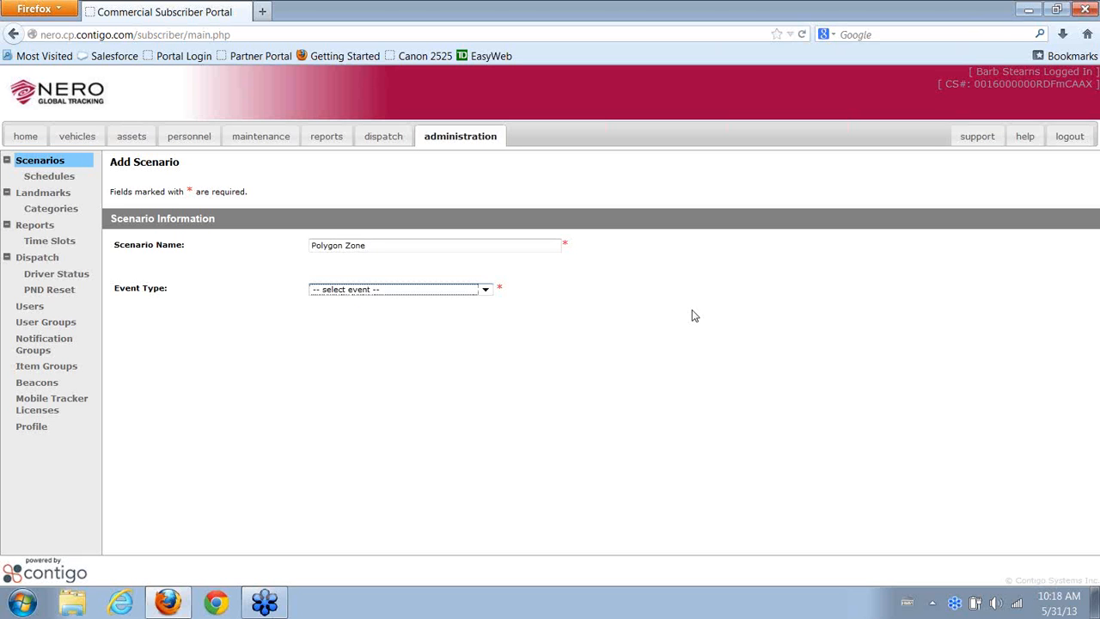
{"action": "left_click", "coordinate": [434, 290]}
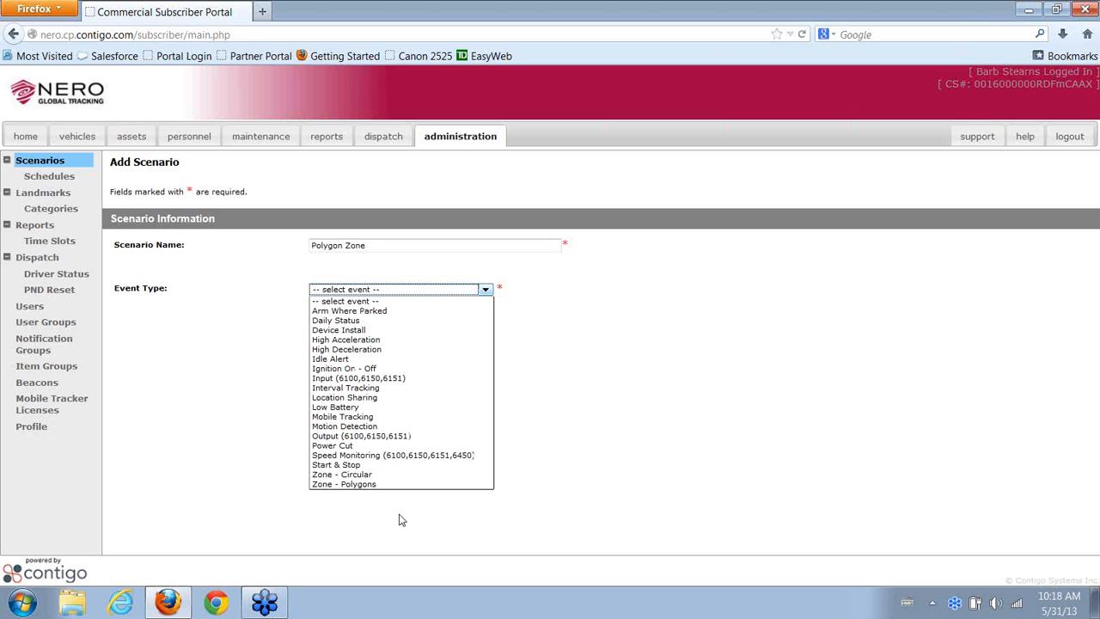
{"action": "left_click", "coordinate": [401, 484]}
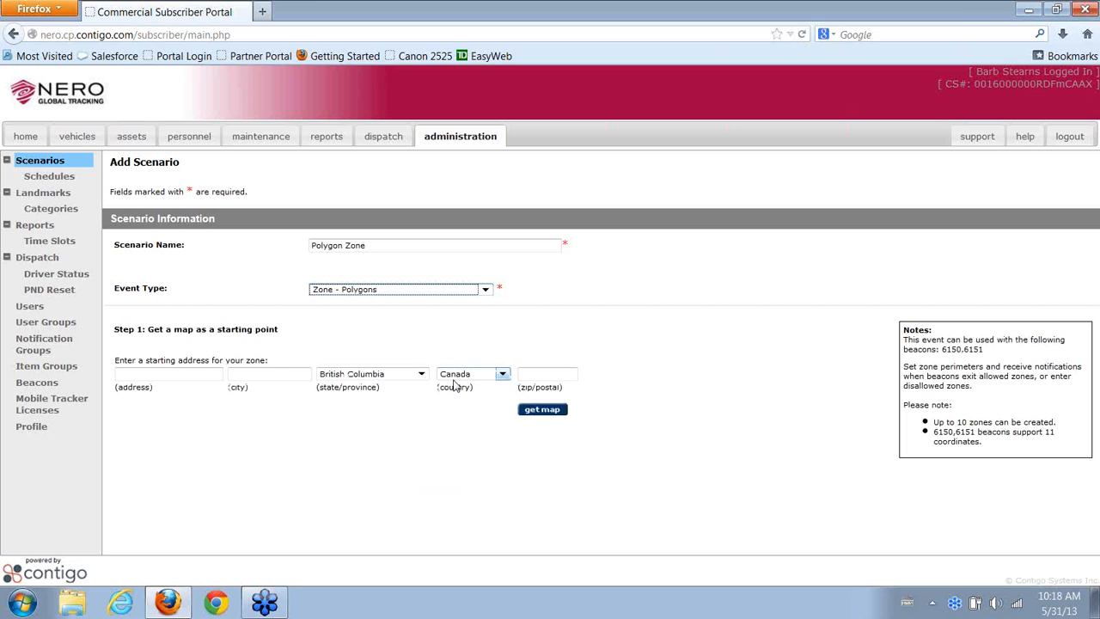
Enter the suggested starting street address with city Port Moody and load its map
{"action": "left_click", "coordinate": [189, 373]}
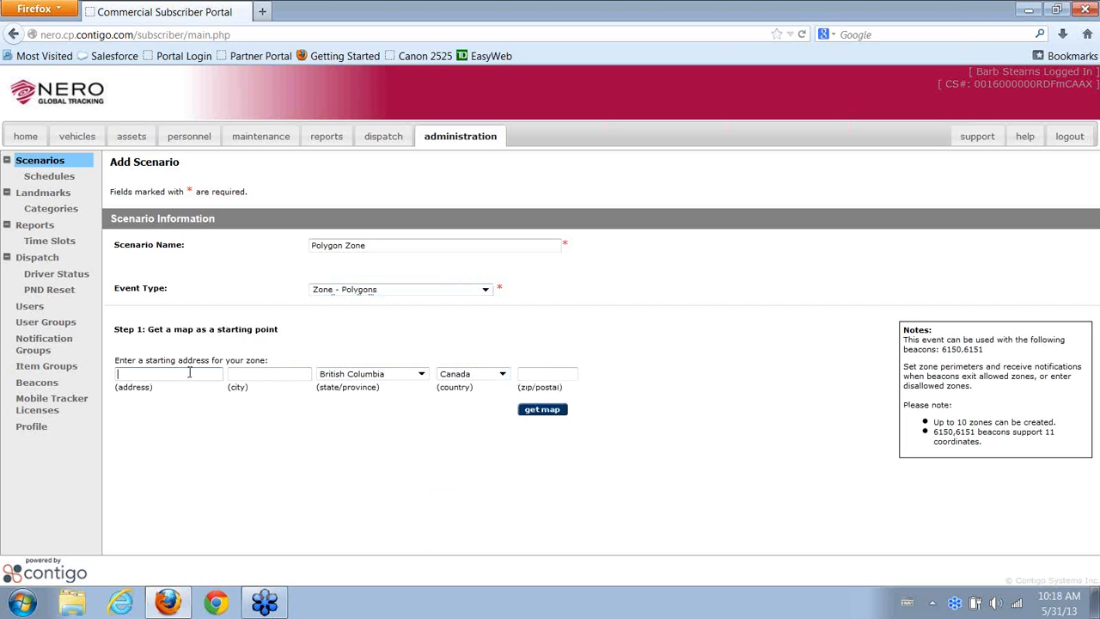
{"action": "type", "text": "130"}
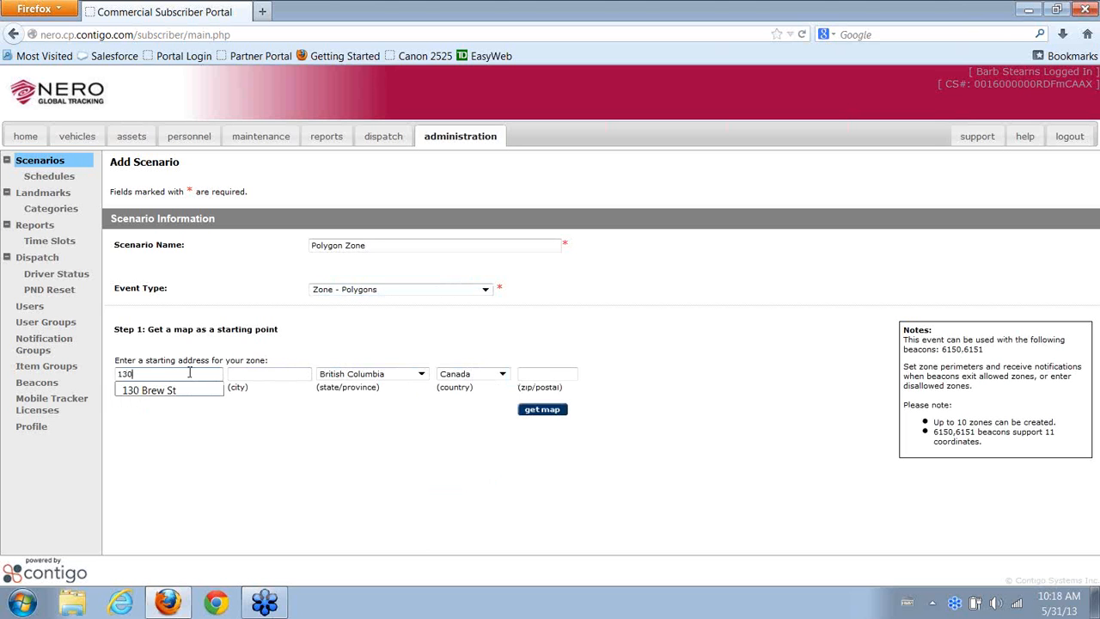
{"action": "key", "text": "Down"}
{"action": "key", "text": "Tab"}
{"action": "type", "text": "po"}
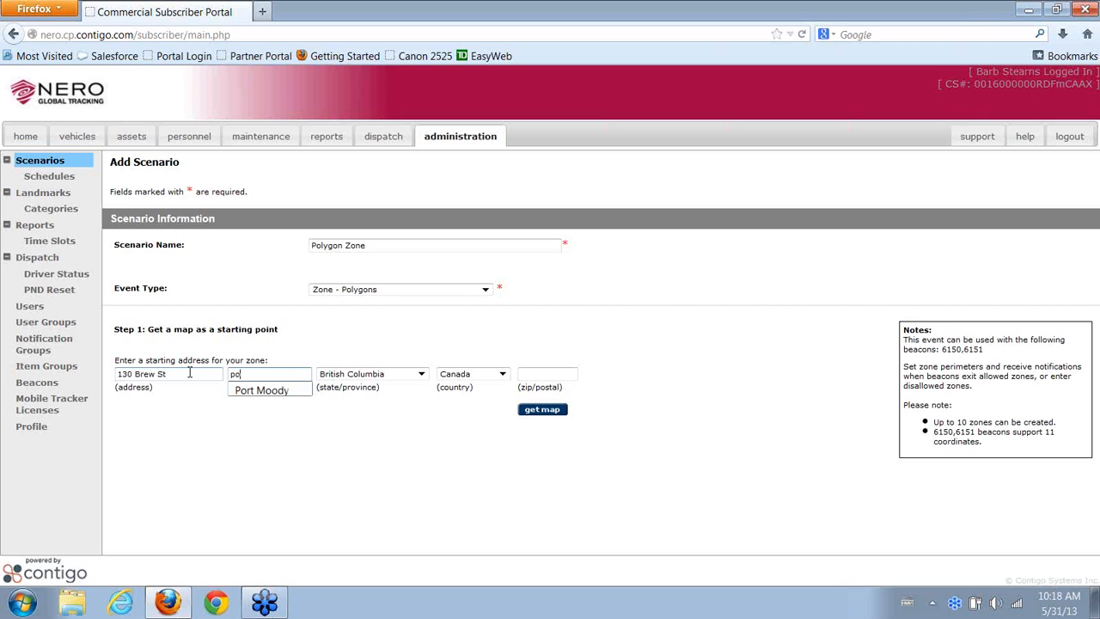
{"action": "key", "text": "Down"}
{"action": "key", "text": "Return"}
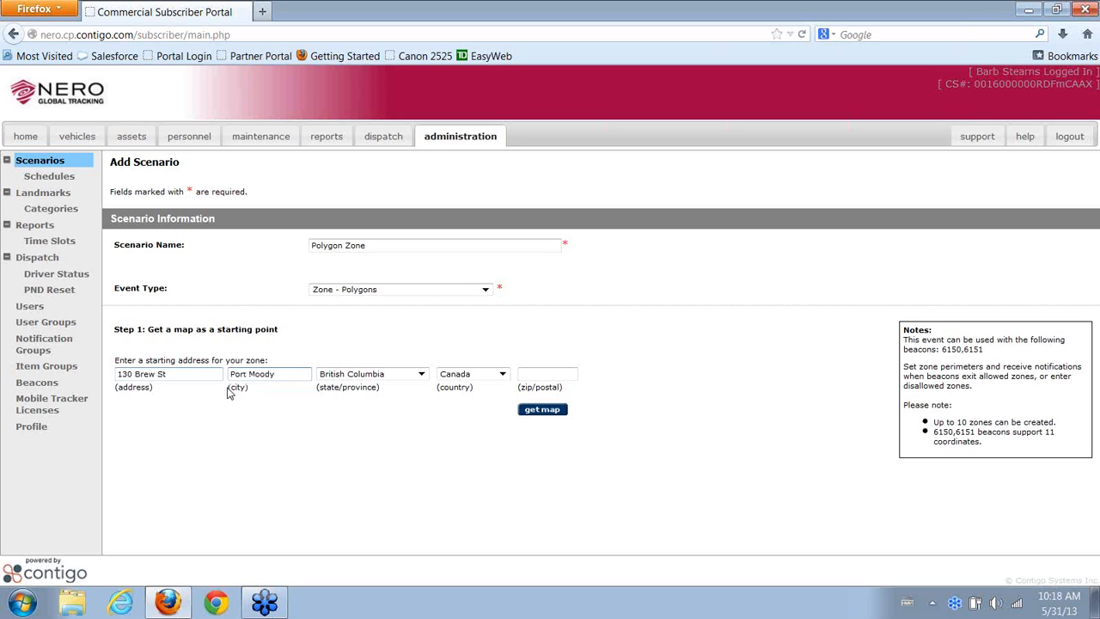
{"action": "left_click", "coordinate": [551, 411]}
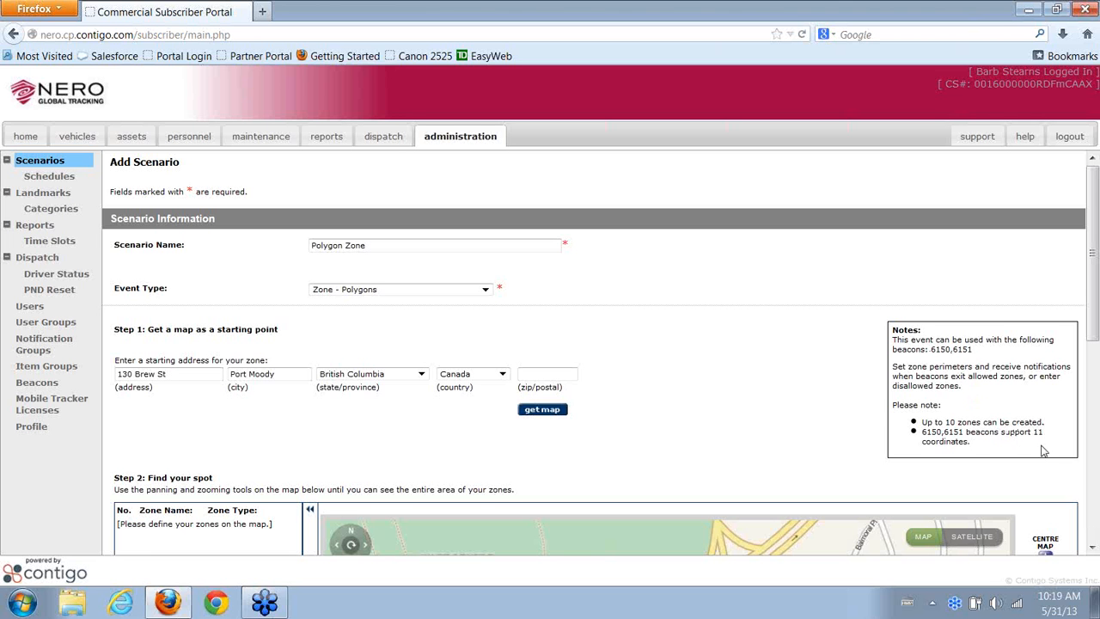
Outline a closed five-corner polygon spanning Barnet Hwy, Guildford Way and Murray St
{"action": "left_click", "coordinate": [1092, 549]}
{"action": "left_click", "coordinate": [1093, 549]}
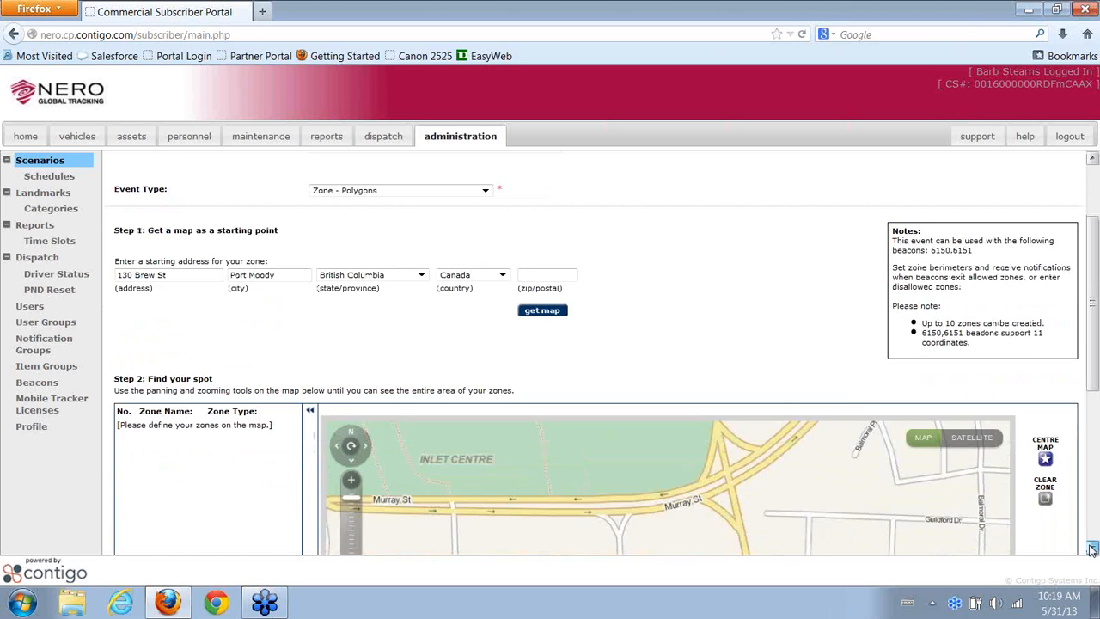
{"action": "left_click", "coordinate": [1092, 549]}
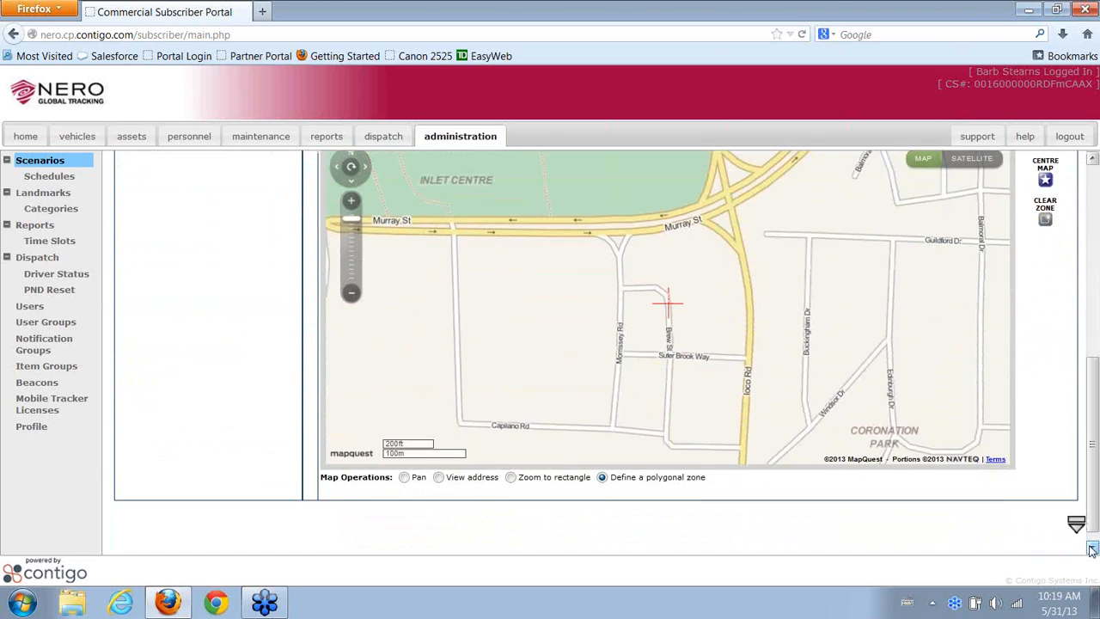
{"action": "left_click", "coordinate": [352, 296]}
{"action": "left_click", "coordinate": [351, 296]}
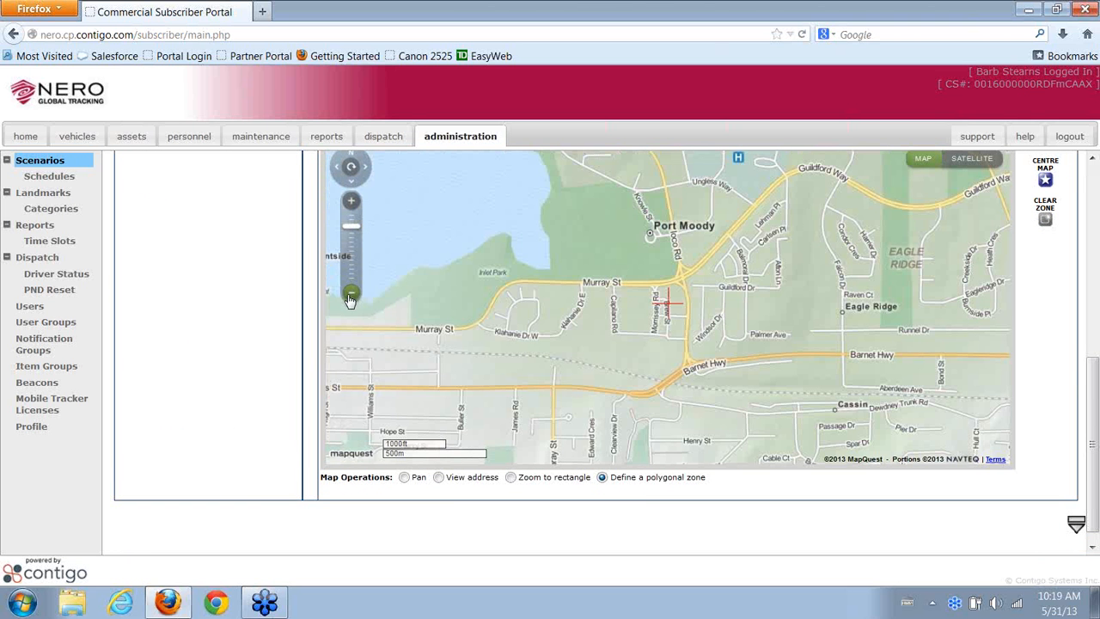
{"action": "left_click", "coordinate": [675, 366]}
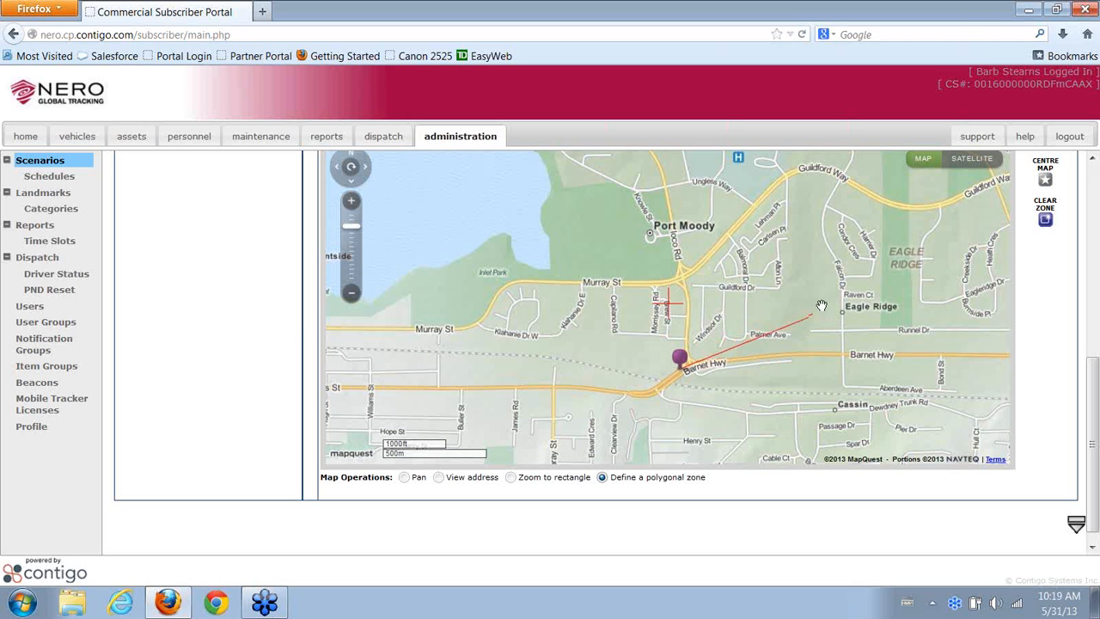
{"action": "left_click", "coordinate": [854, 346]}
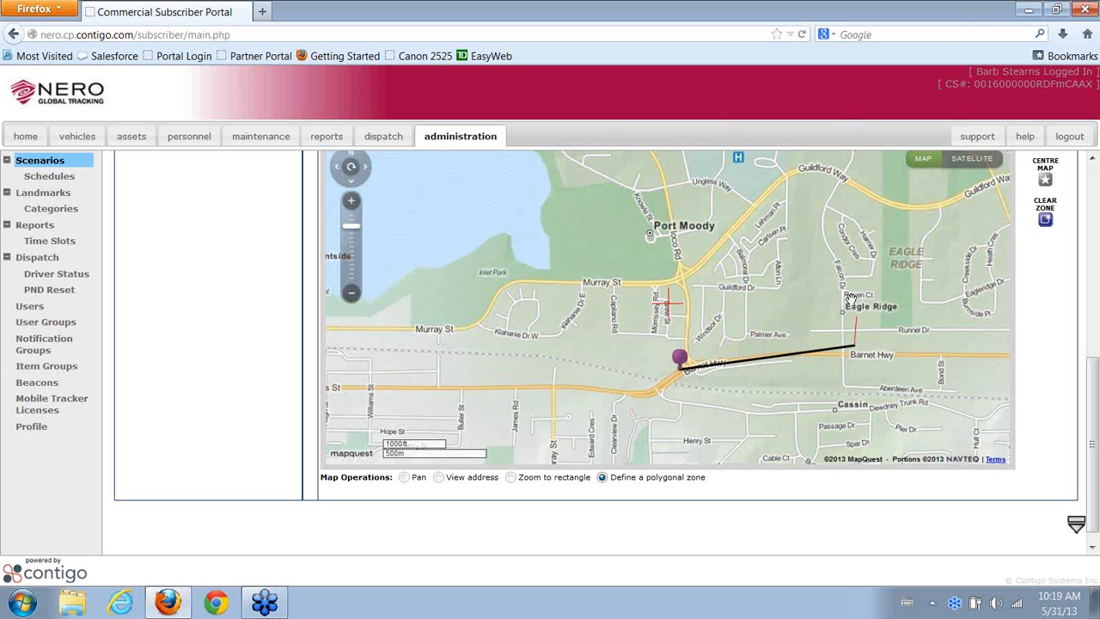
{"action": "left_click", "coordinate": [851, 193]}
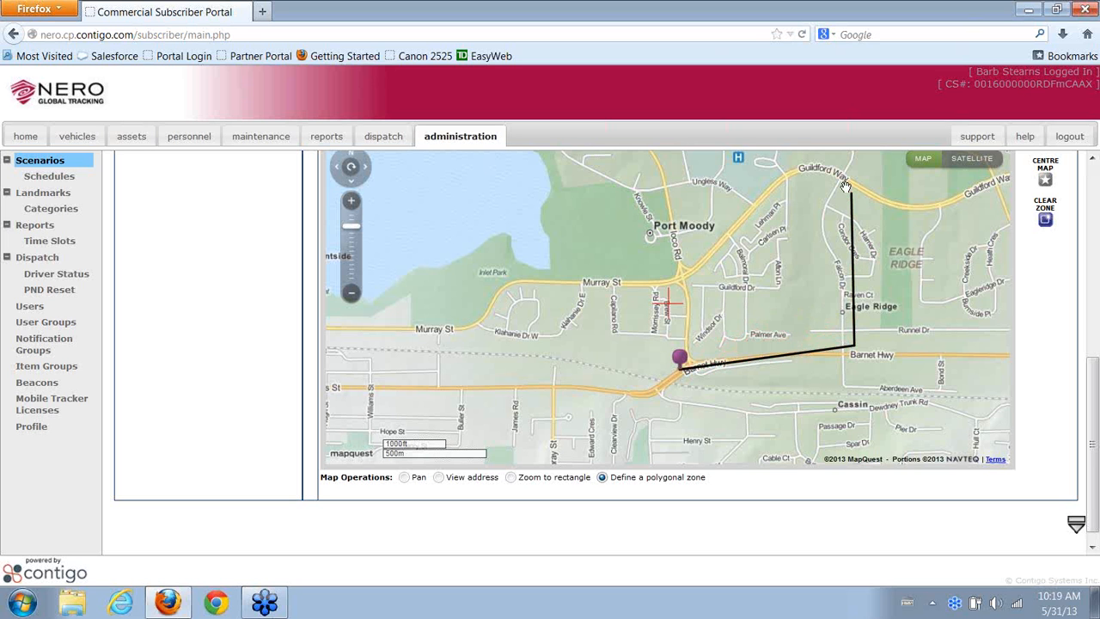
{"action": "left_click", "coordinate": [647, 168]}
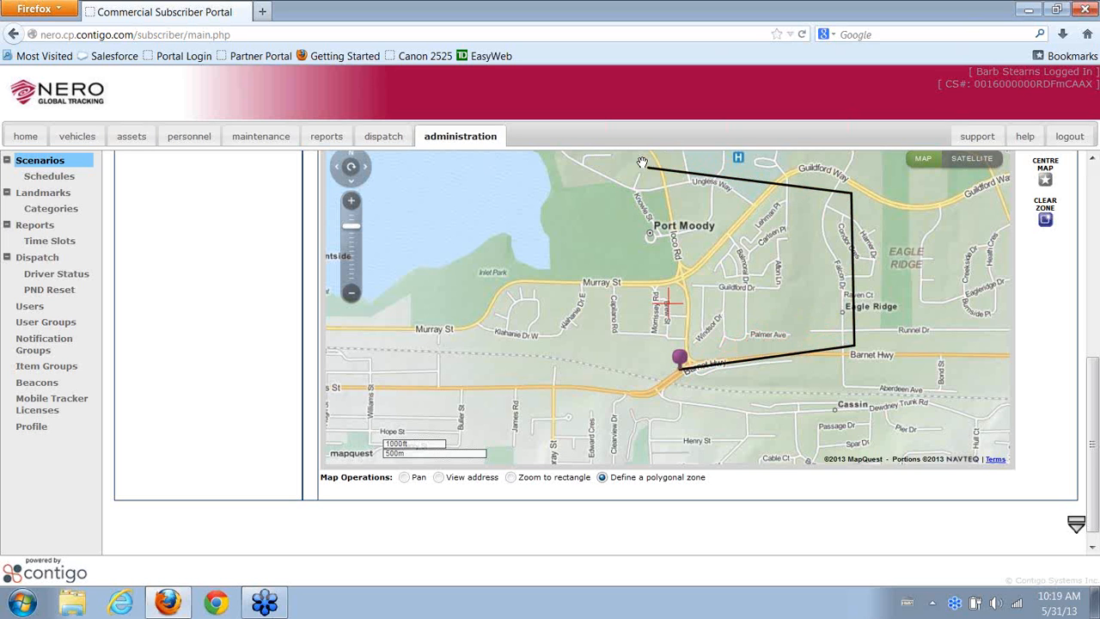
{"action": "left_click", "coordinate": [562, 296]}
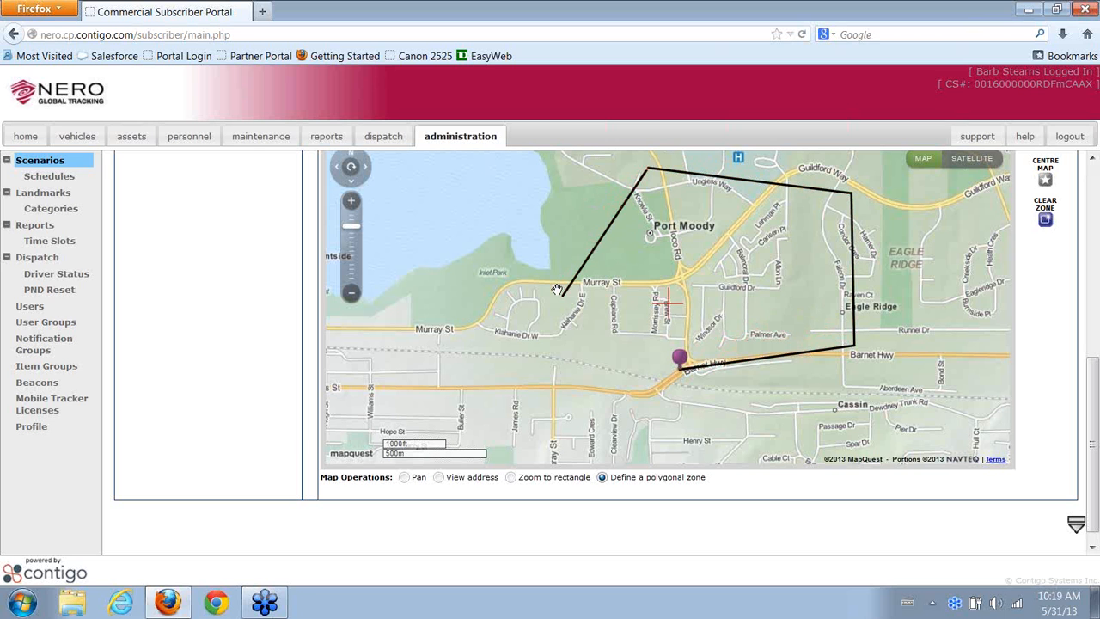
{"action": "left_click", "coordinate": [680, 368]}
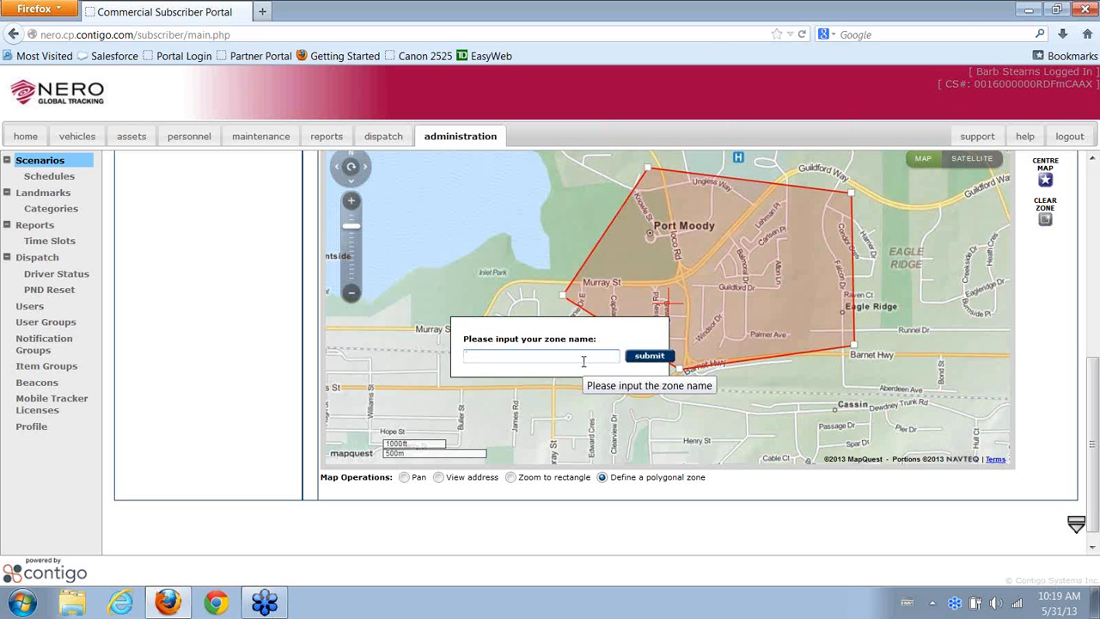
Name the drawn polygon zone 'Office' and set its Zone Type to disallowed
{"action": "type", "text": "Office"}
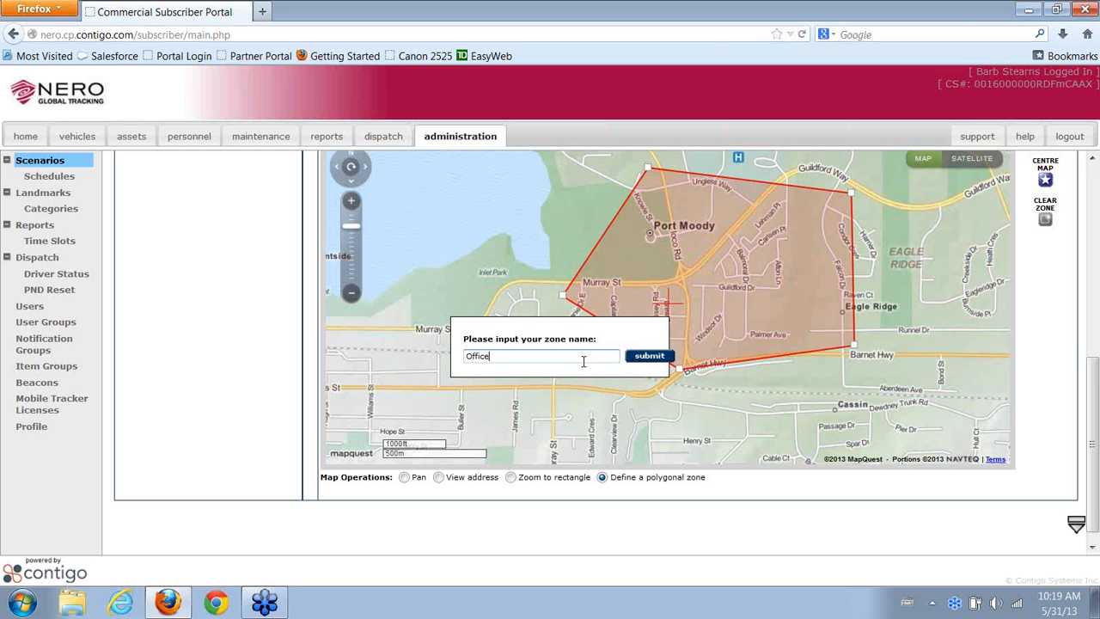
{"action": "left_click", "coordinate": [651, 357]}
{"action": "scroll", "coordinate": [271, 256], "scroll_direction": "up", "scroll_amount": 2}
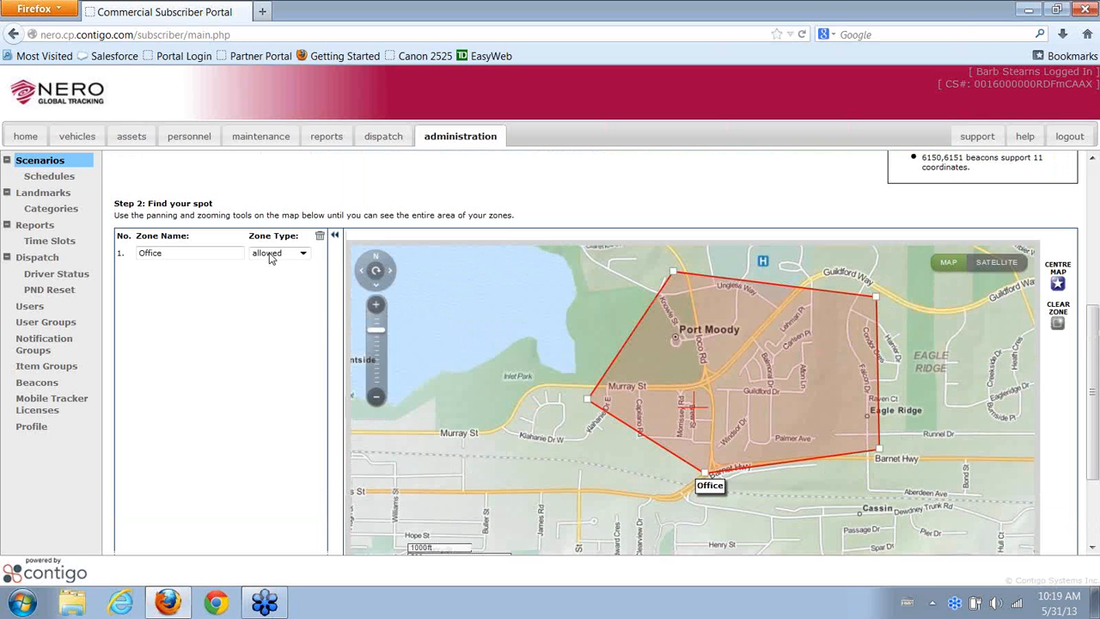
{"action": "left_click", "coordinate": [301, 258]}
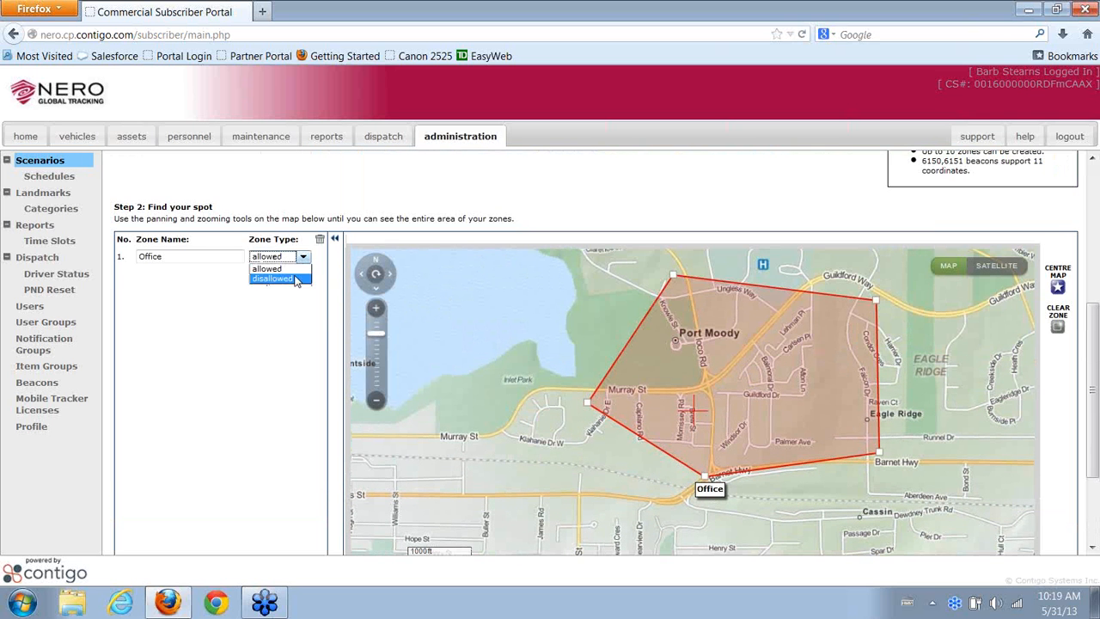
{"action": "left_click", "coordinate": [295, 282]}
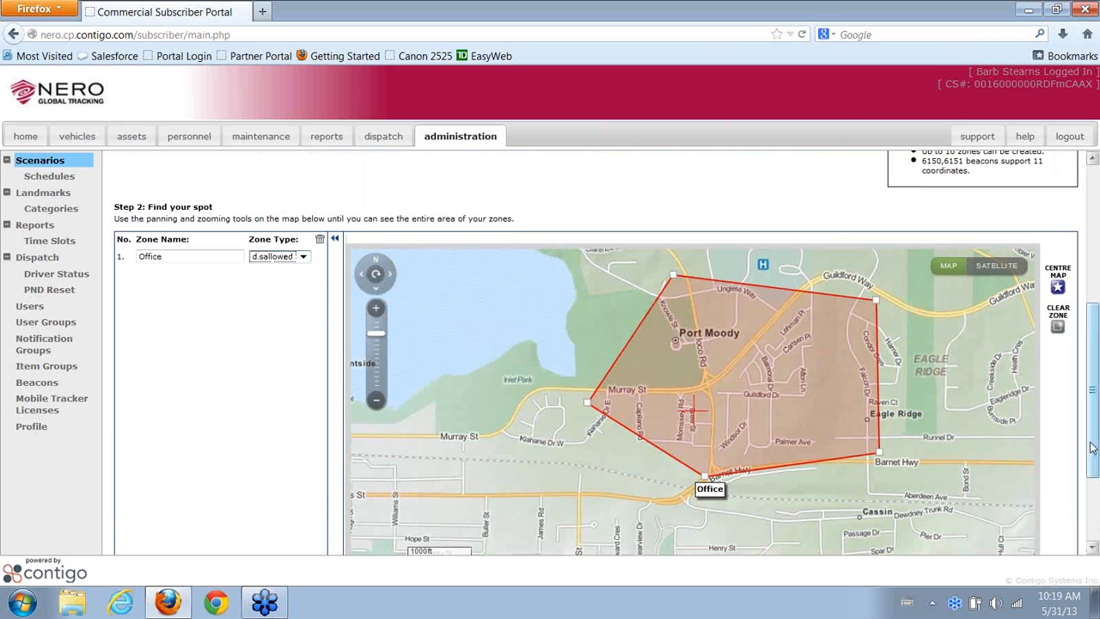
{"action": "left_click_drag", "start_coordinate": [1091, 448], "coordinate": [1091, 512]}
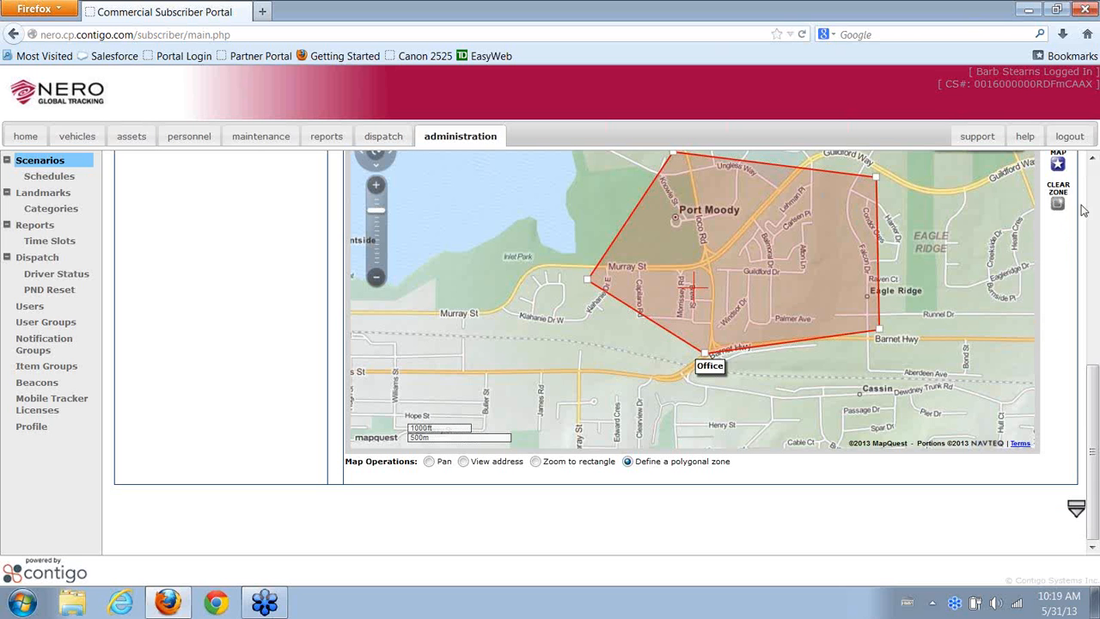
{"action": "left_click", "coordinate": [1073, 516]}
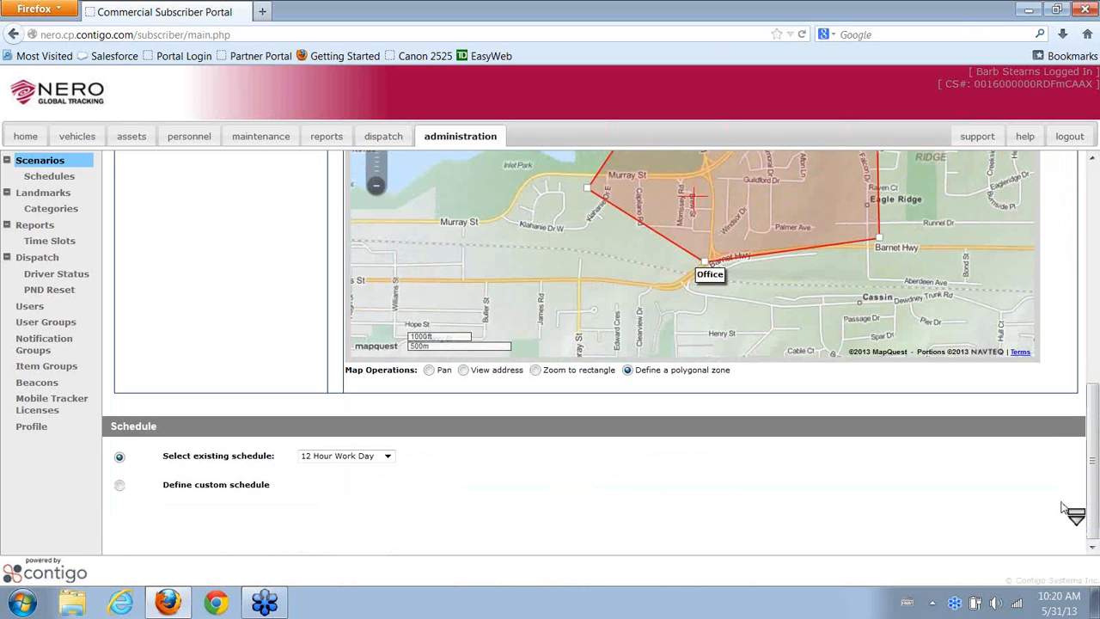
Choose the existing '24 x 7' schedule for the Polygon Zone scenario
{"action": "left_click", "coordinate": [315, 457]}
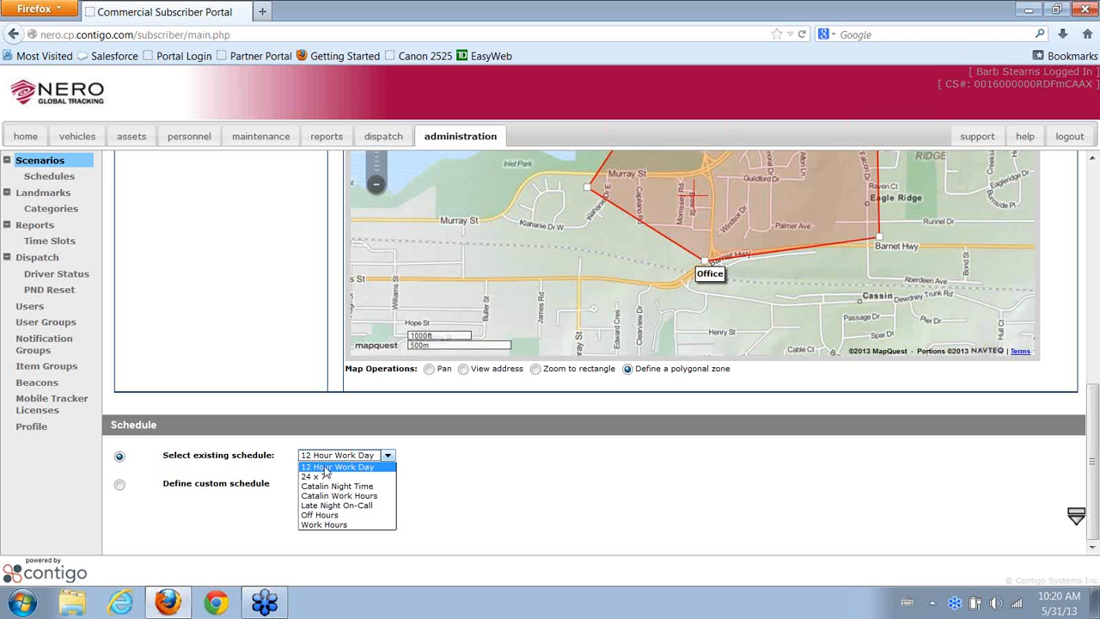
{"action": "left_click", "coordinate": [327, 481]}
{"action": "left_click", "coordinate": [1074, 516]}
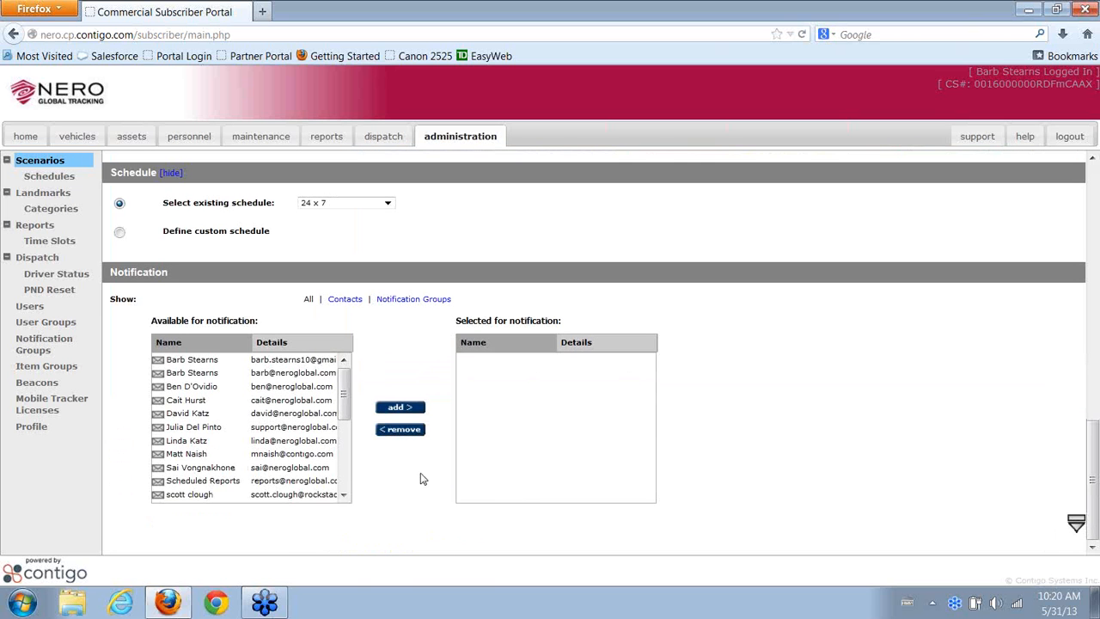
Add one contact to the notification list and assign the Fleet item group
{"action": "left_click", "coordinate": [205, 375]}
{"action": "left_click", "coordinate": [401, 411]}
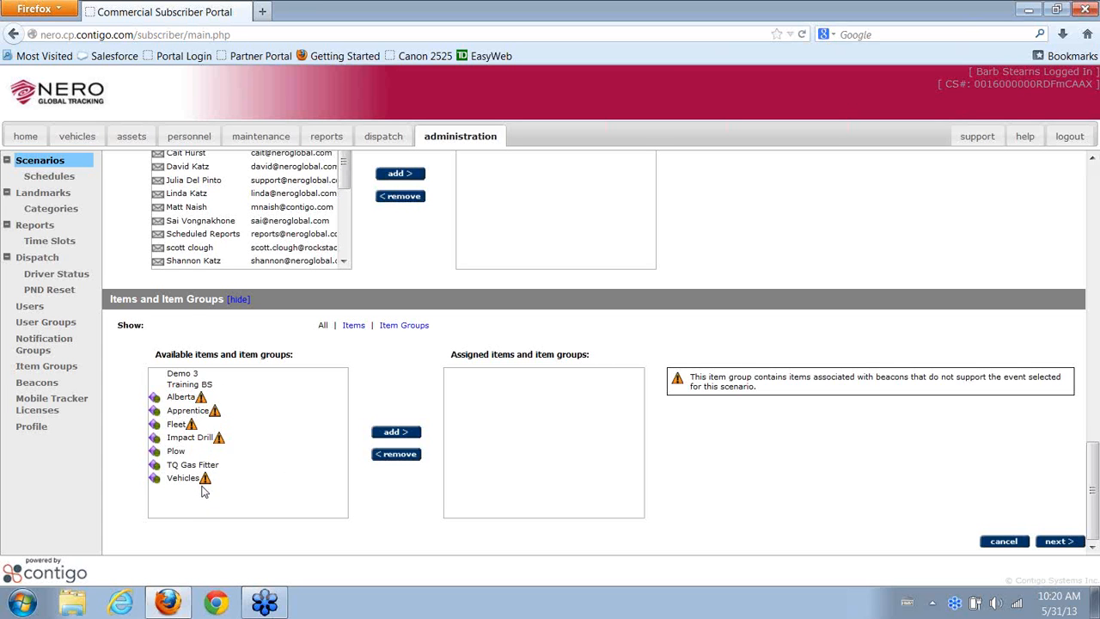
{"action": "left_click", "coordinate": [188, 427]}
{"action": "left_click", "coordinate": [410, 434]}
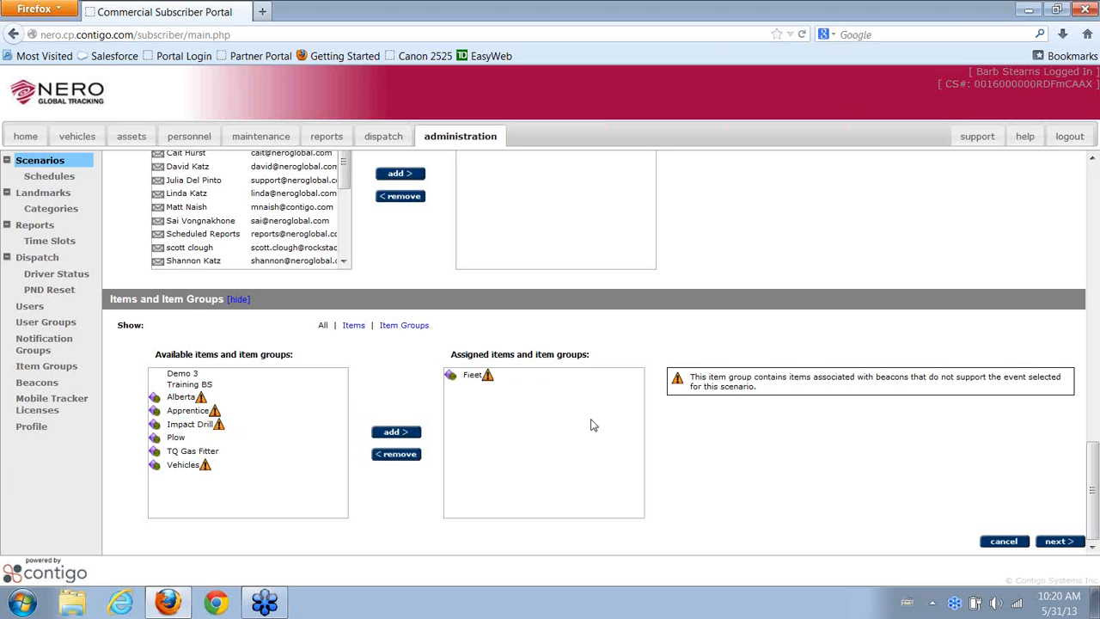
Review the Polygon Zone confirmation (Office event, 24 x 7, Fleet) and create the scenario
{"action": "left_click", "coordinate": [1059, 542]}
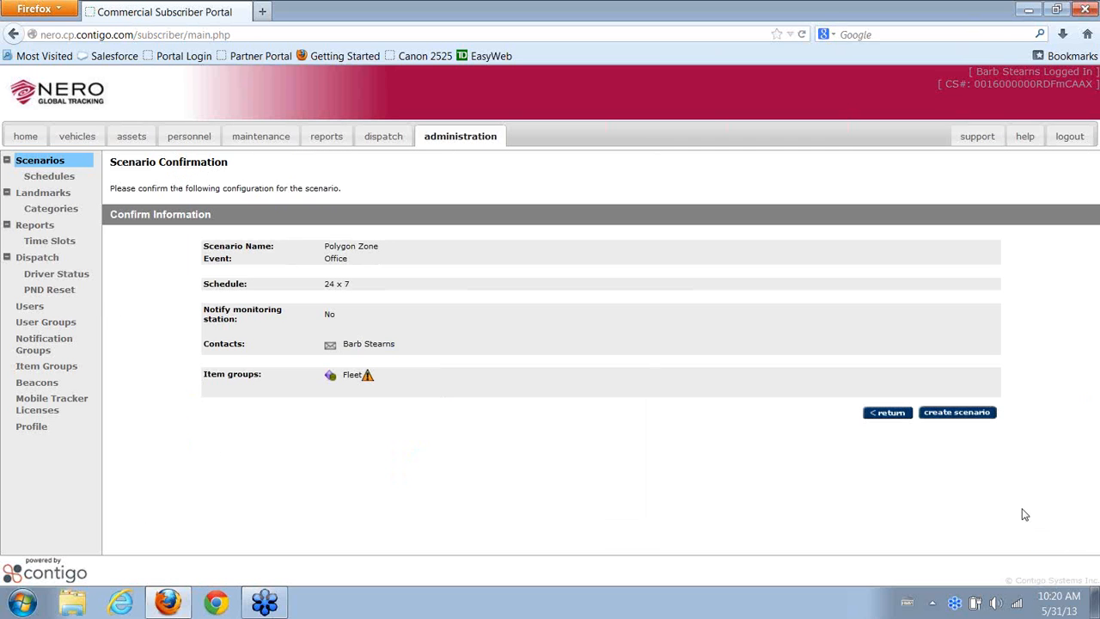
{"action": "left_click", "coordinate": [948, 415]}
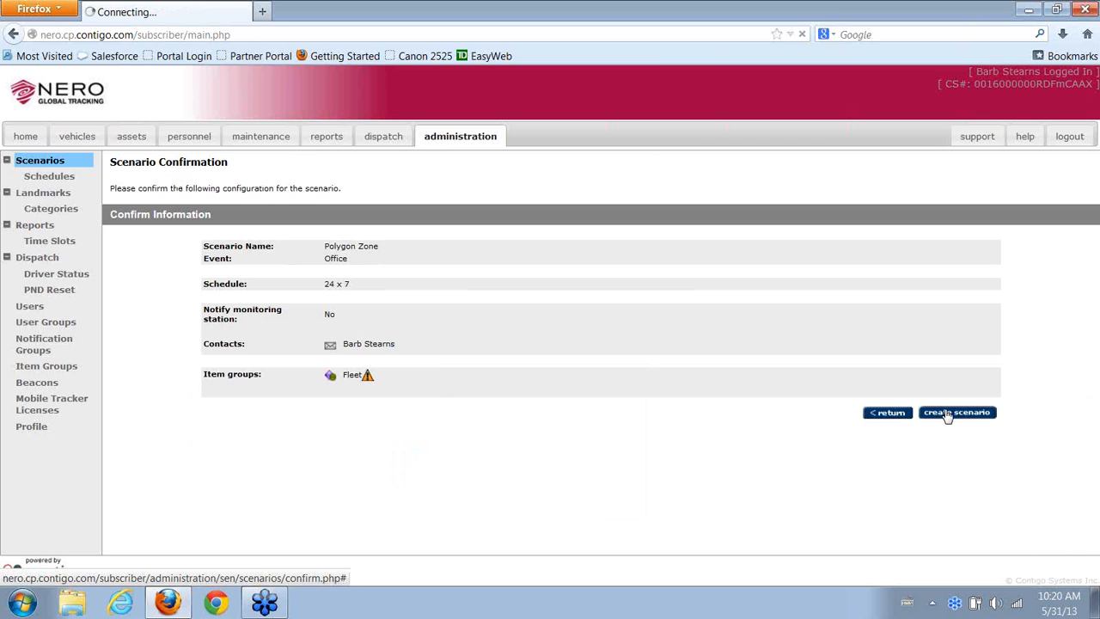